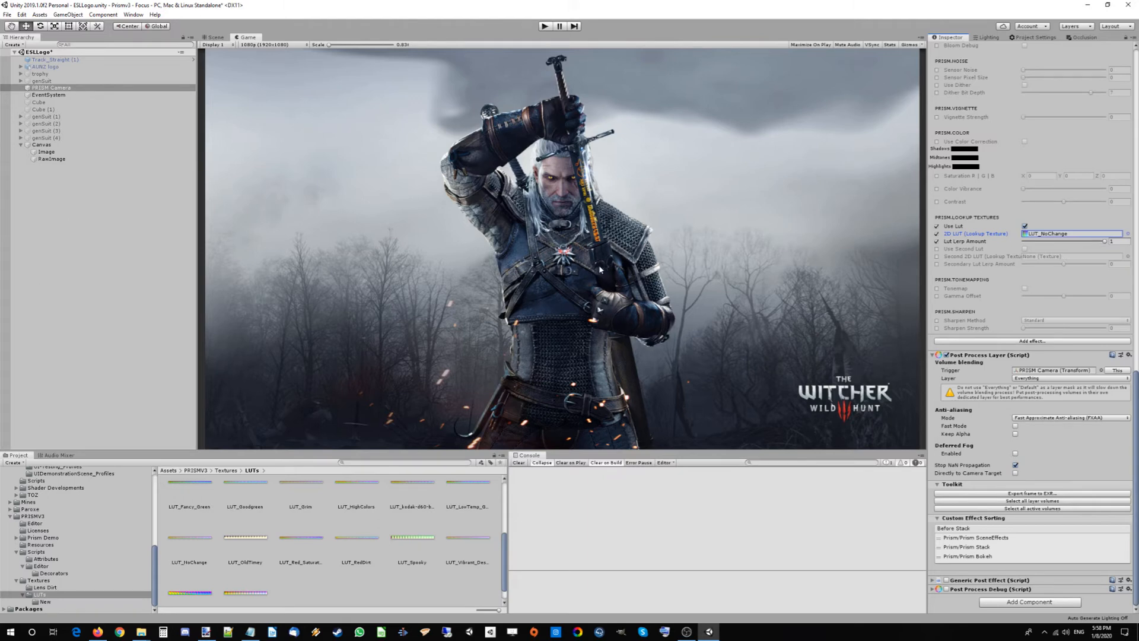
Review the camera's PRISM post-processing settings, including the 2D LUT texture and its Lut Lerp Amount.
scroll(996, 159, "up", 10)
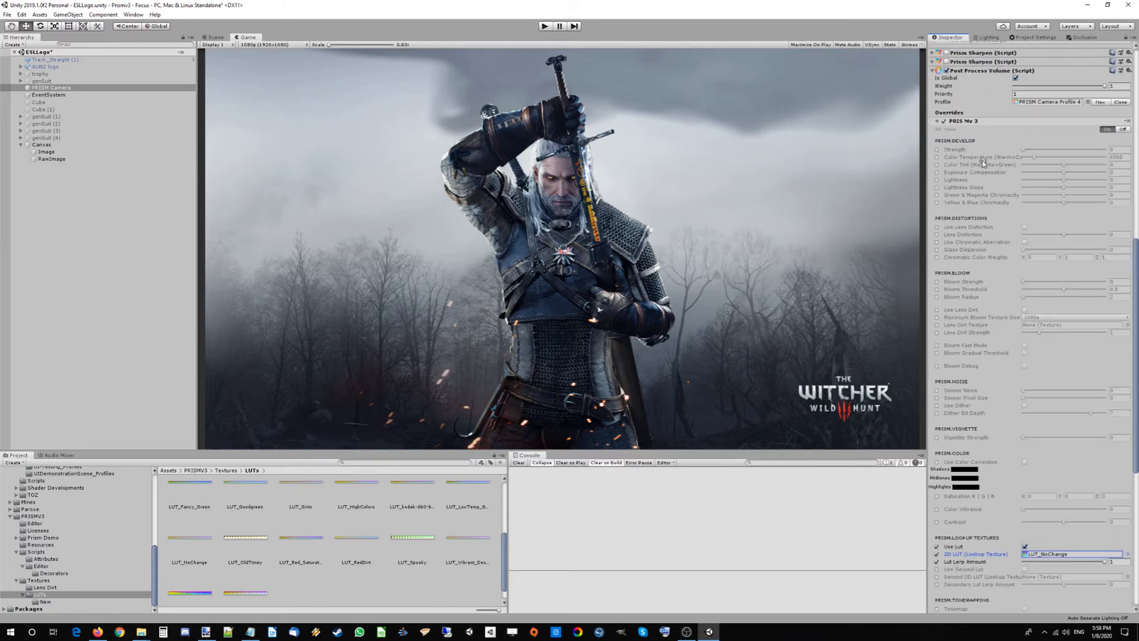
scroll(985, 161, "down", 7)
scroll(1009, 157, "up", 7)
scroll(1021, 237, "down", 9)
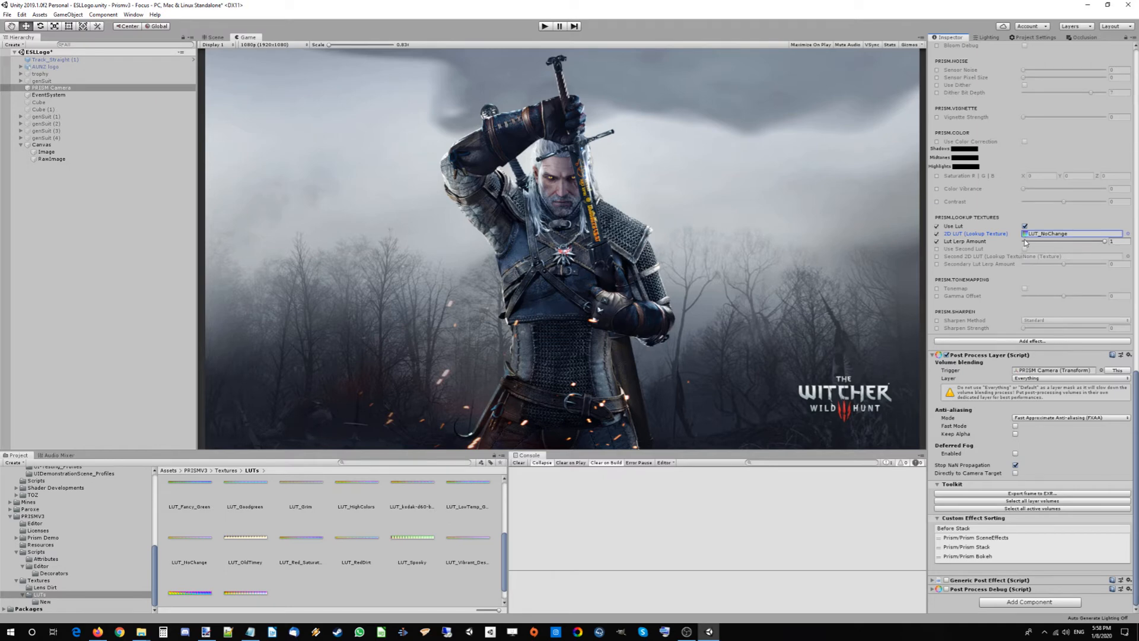
left_click(1044, 234)
left_click_drag(1104, 242, 1137, 251)
Switch to paint.net and add LUT_NoChange.png from the LUTs folder as a new layer over the Witcher screenshot.
left_click(206, 631)
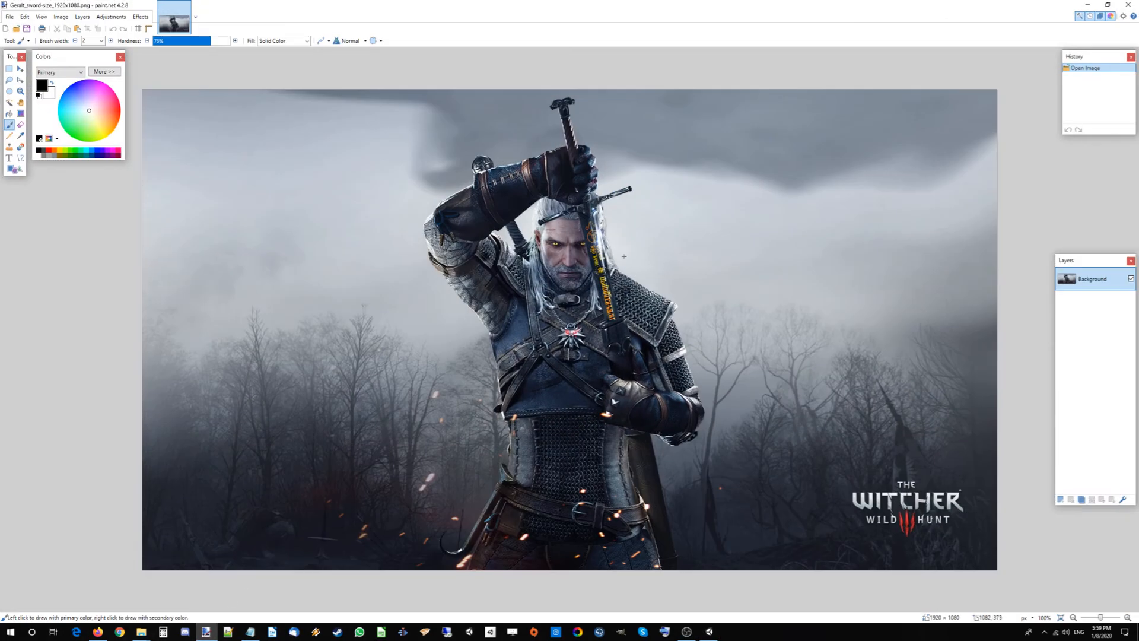
scroll(624, 256, "down", 2, "ctrl")
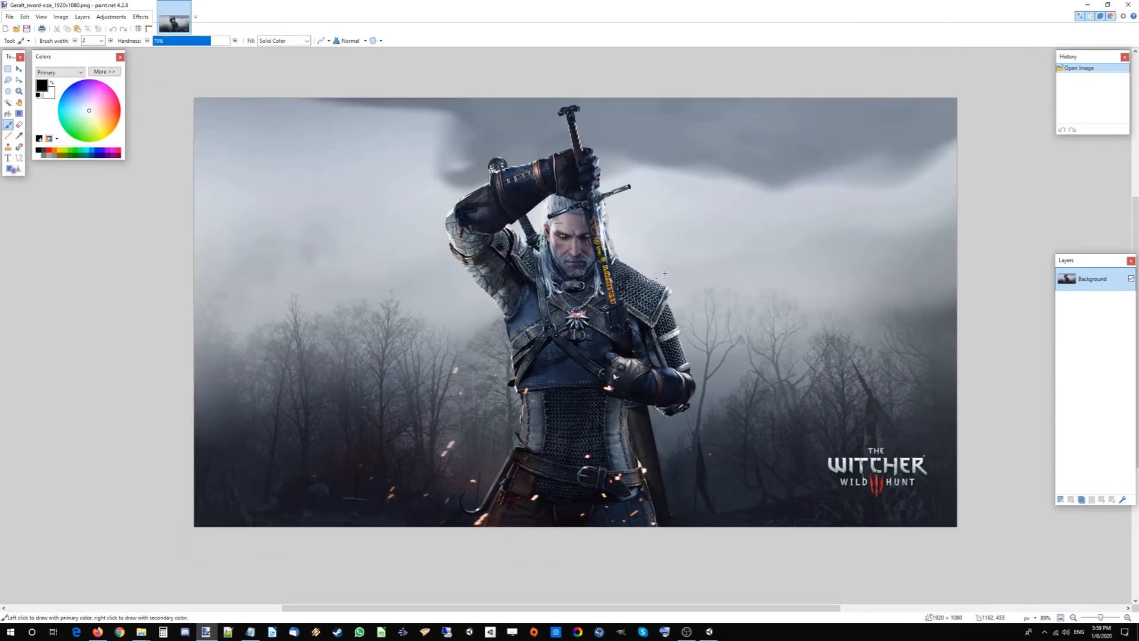
scroll(652, 288, "up", 1, "ctrl")
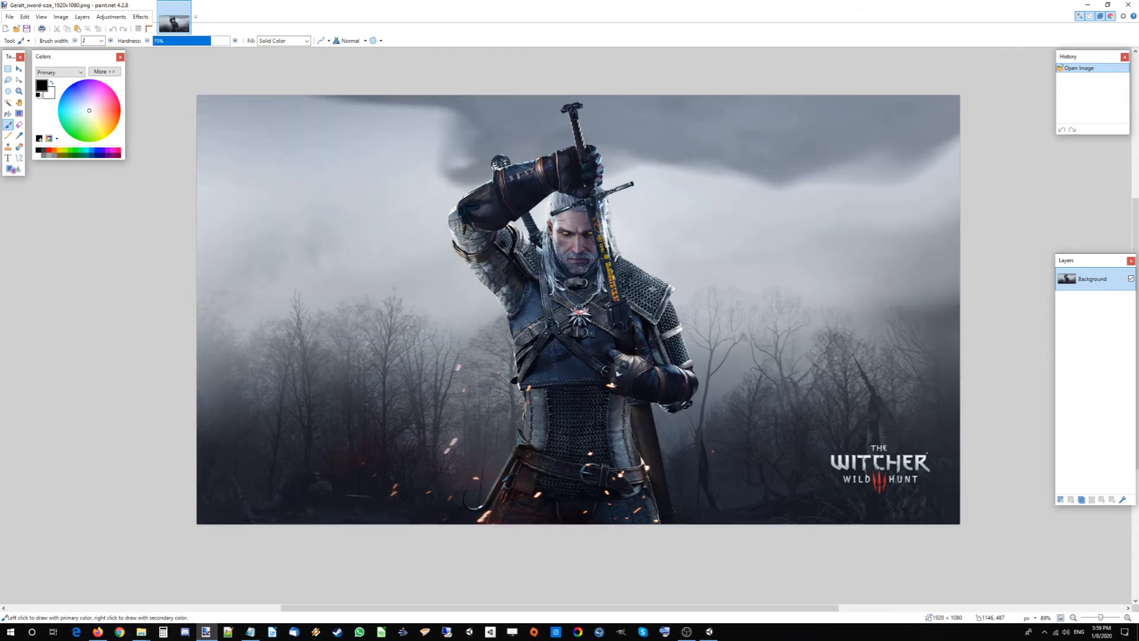
left_click(138, 633)
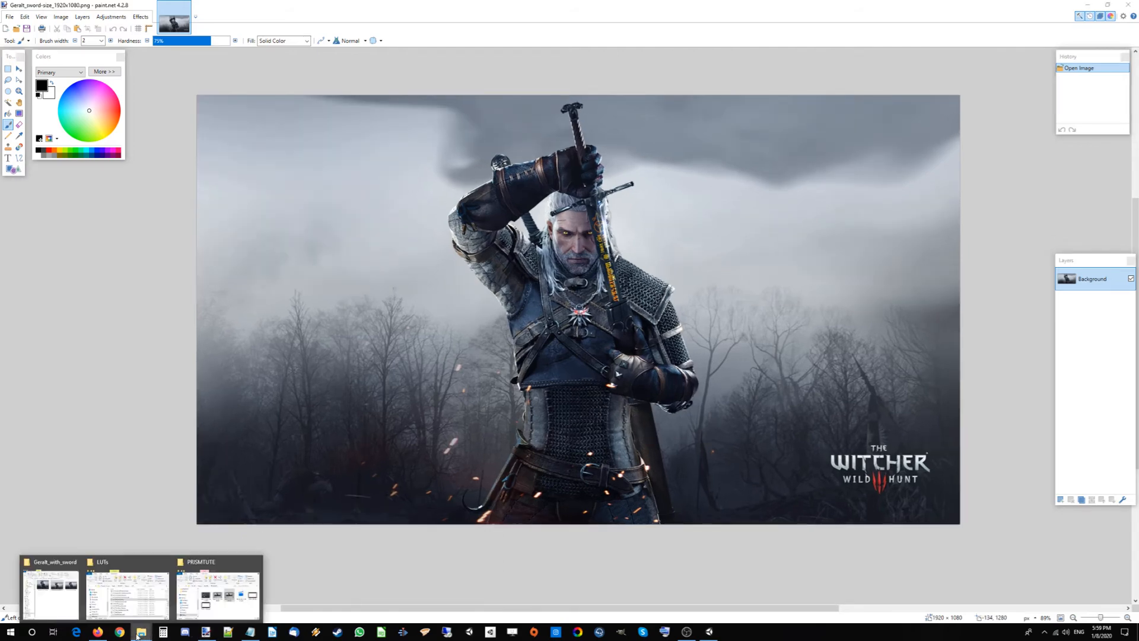
left_click(127, 594)
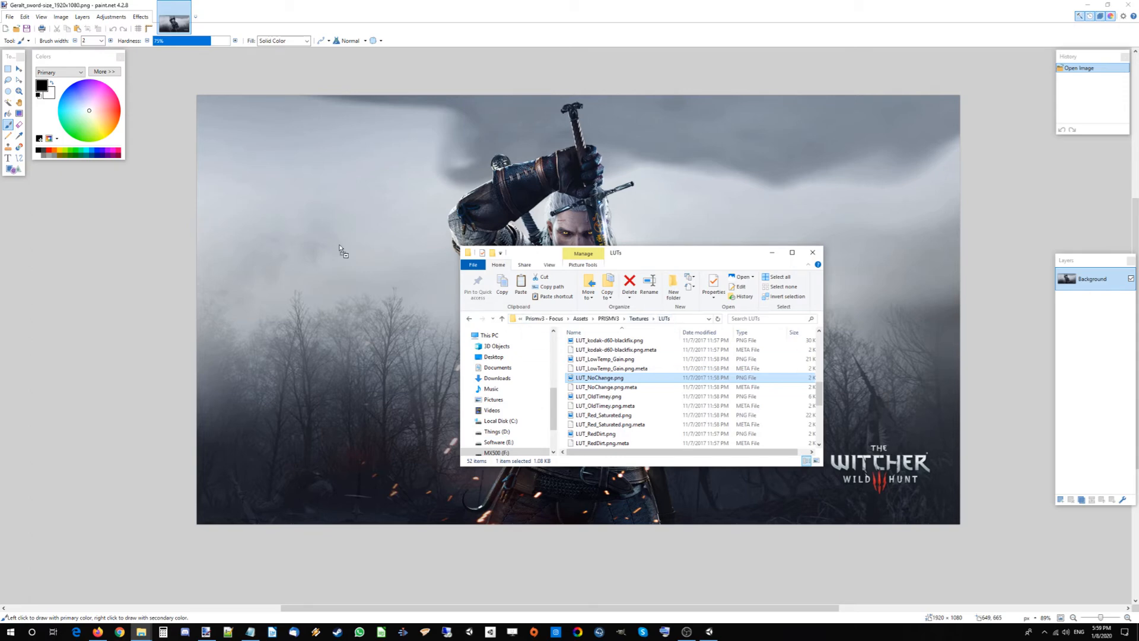
left_click_drag(340, 248, 340, 248)
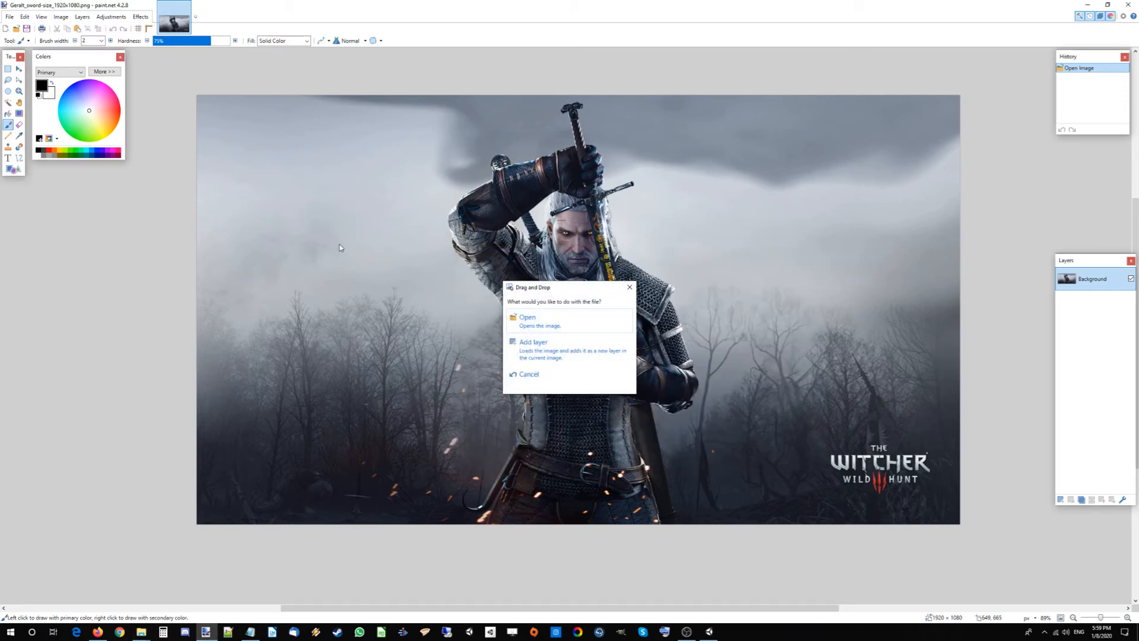
left_click(534, 348)
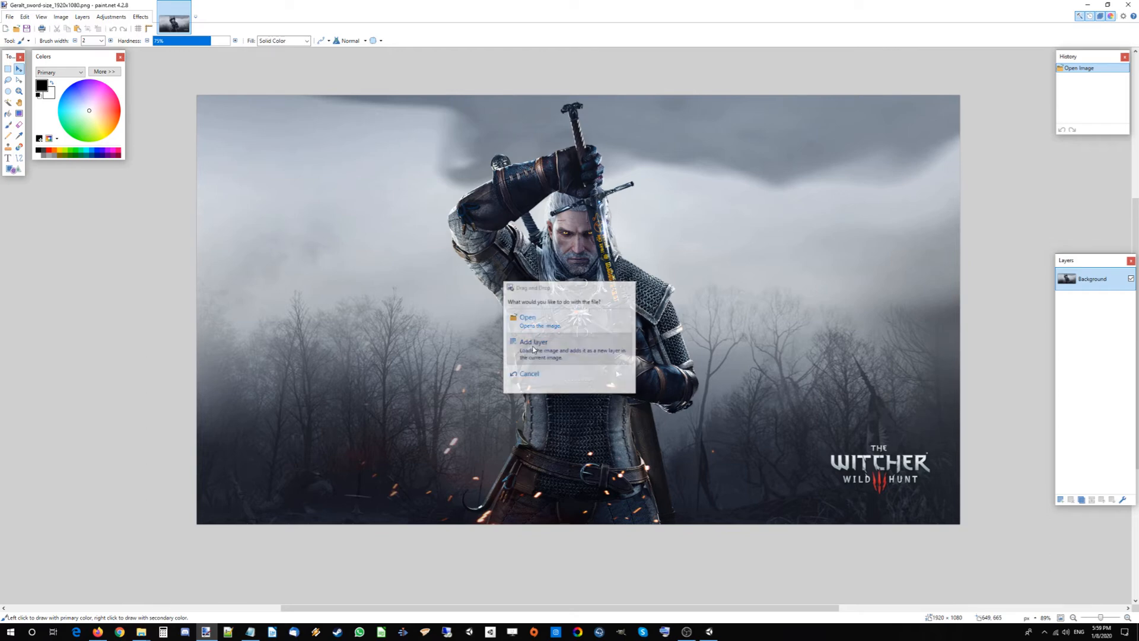
Merge the LUT_NoChange layer down into the background image.
left_click(8, 69)
left_click(686, 132)
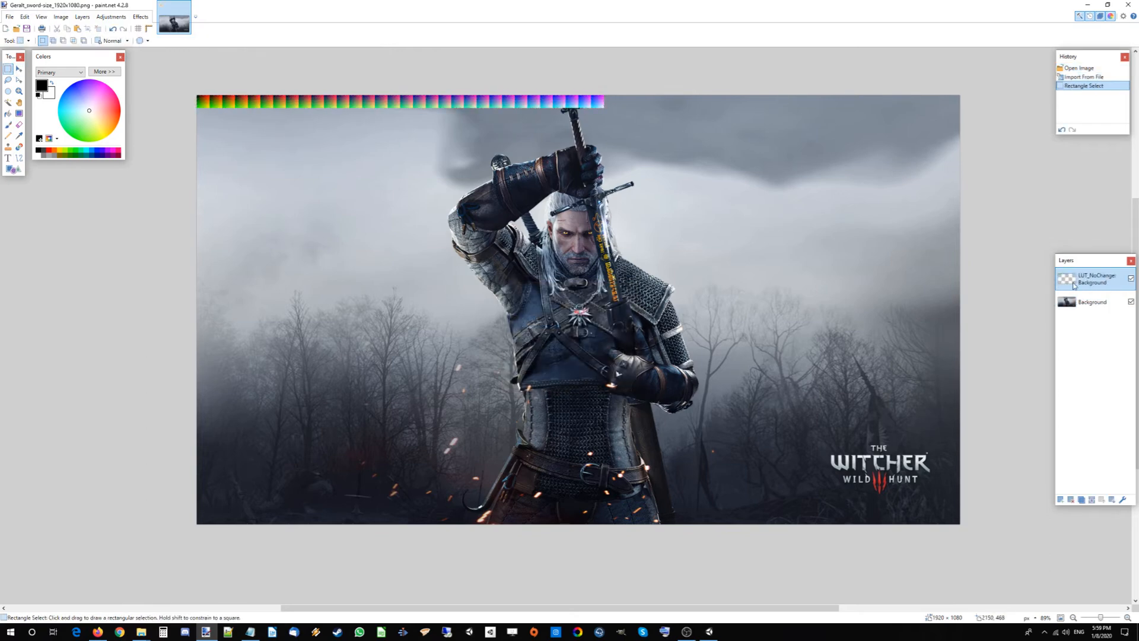
left_click(1092, 500)
left_click(902, 251)
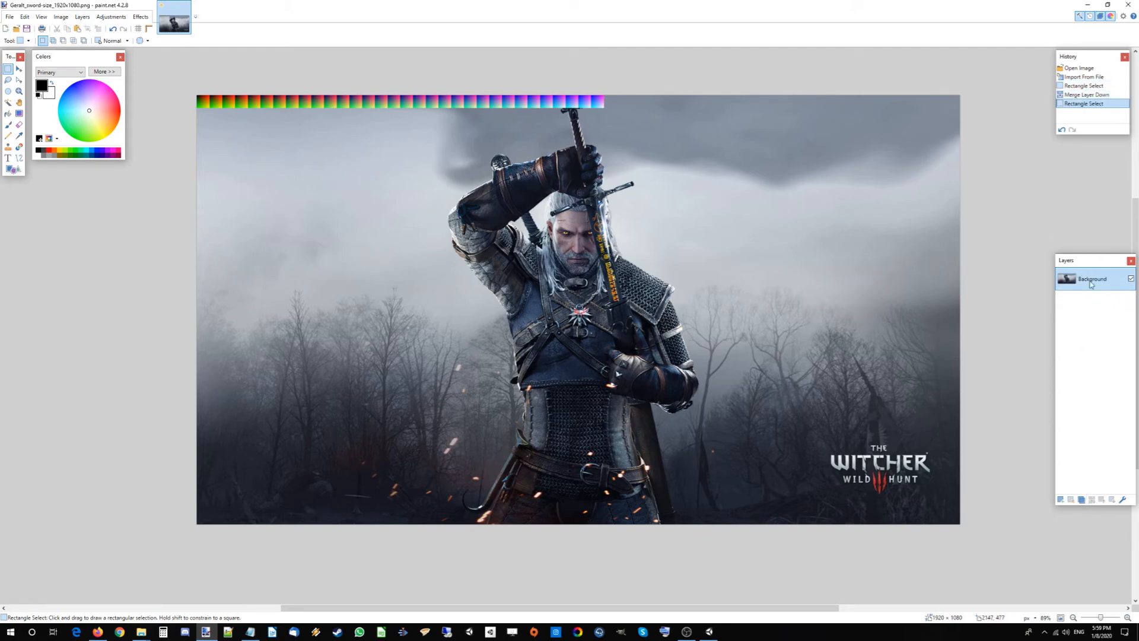
Apply Color Match to the merged image, using the pink flower photo from the Photos > Portfolio > Personal folder as reference.
left_click(142, 16)
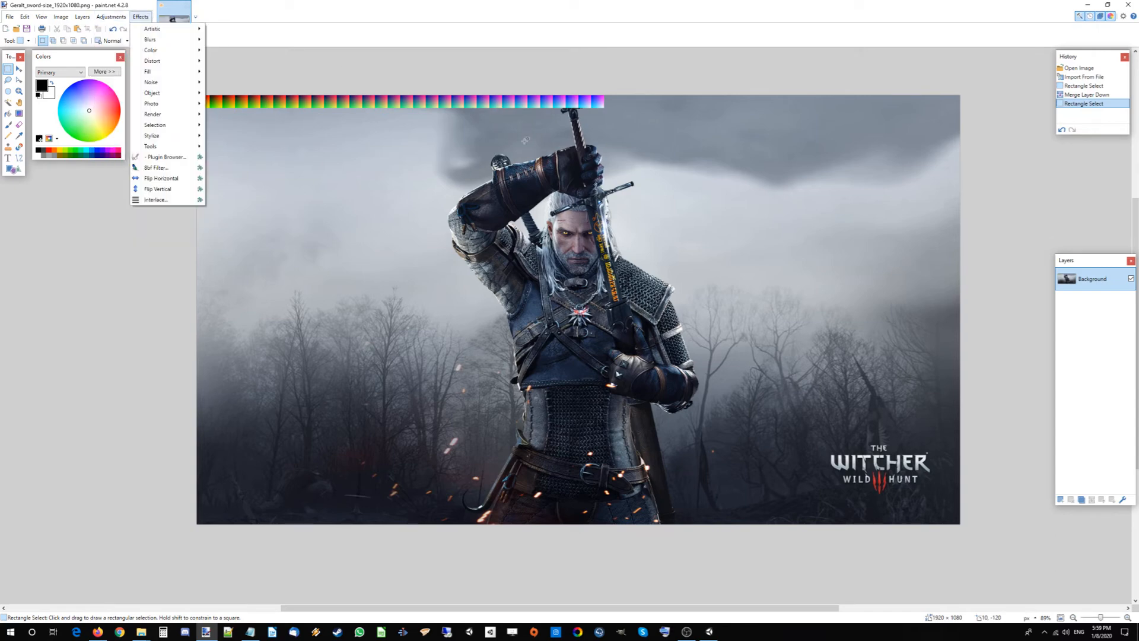
left_click(304, 73)
left_click(111, 16)
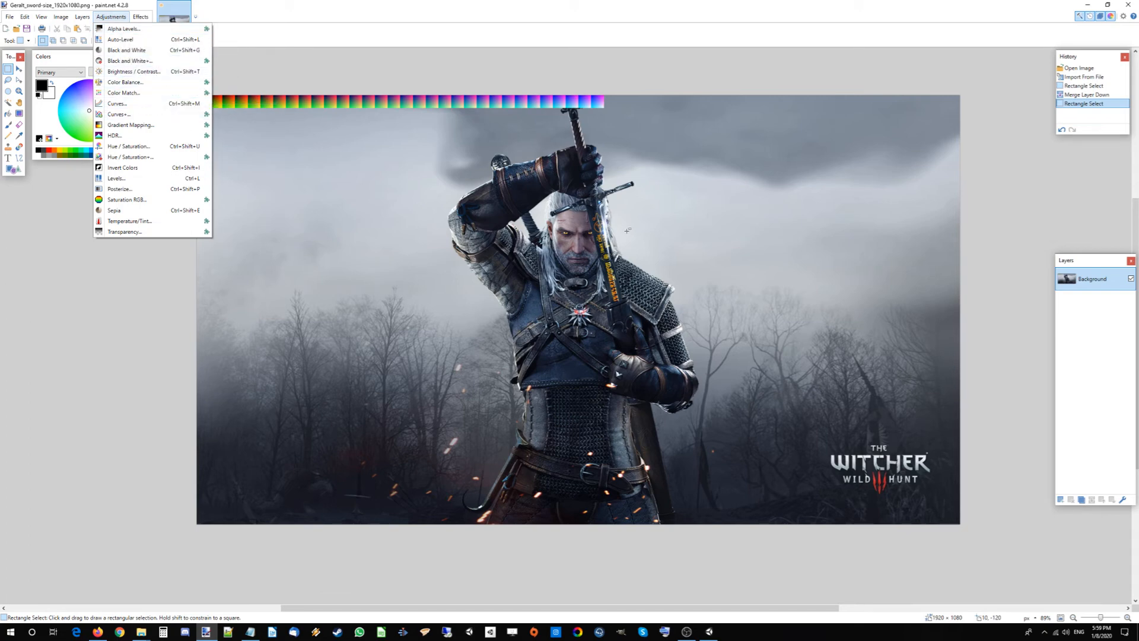
left_click(161, 94)
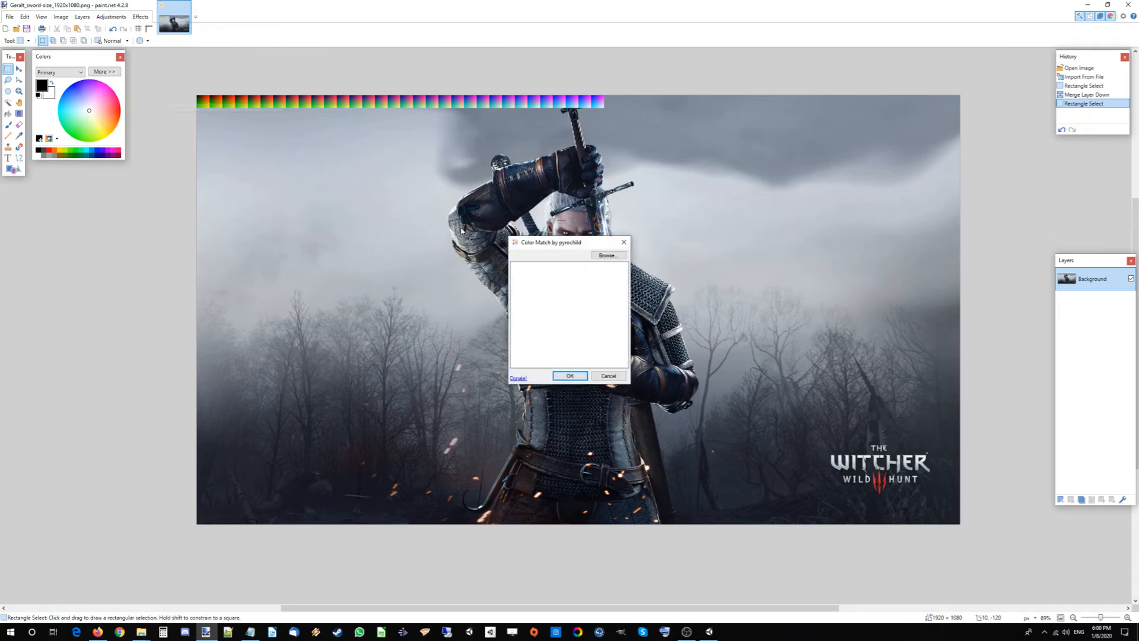
left_click(606, 255)
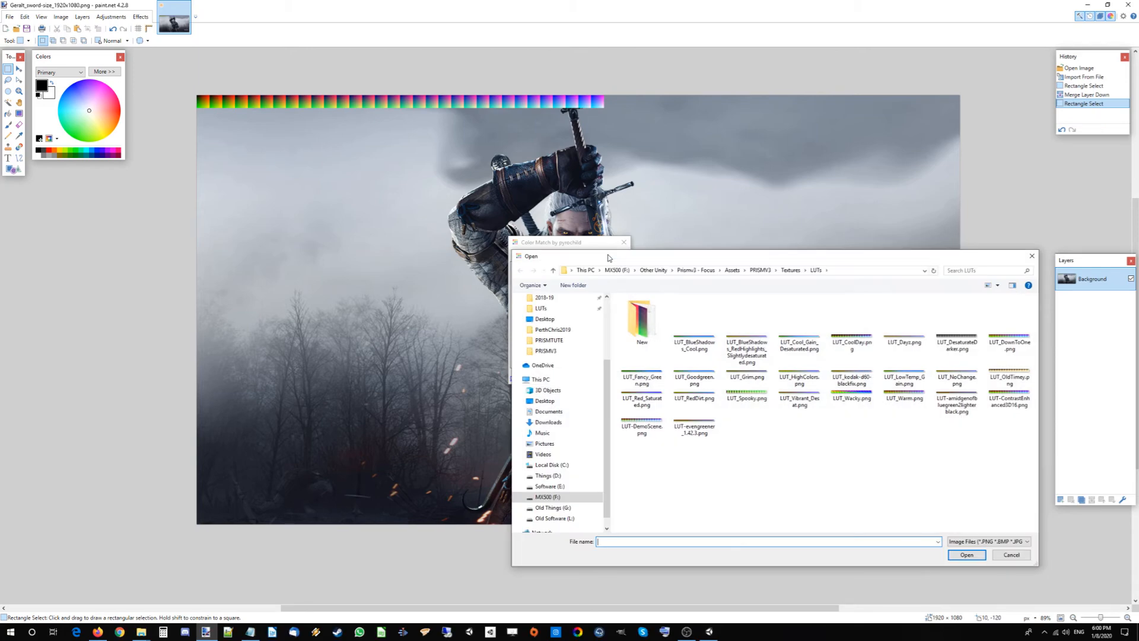
scroll(521, 350, "up", 1)
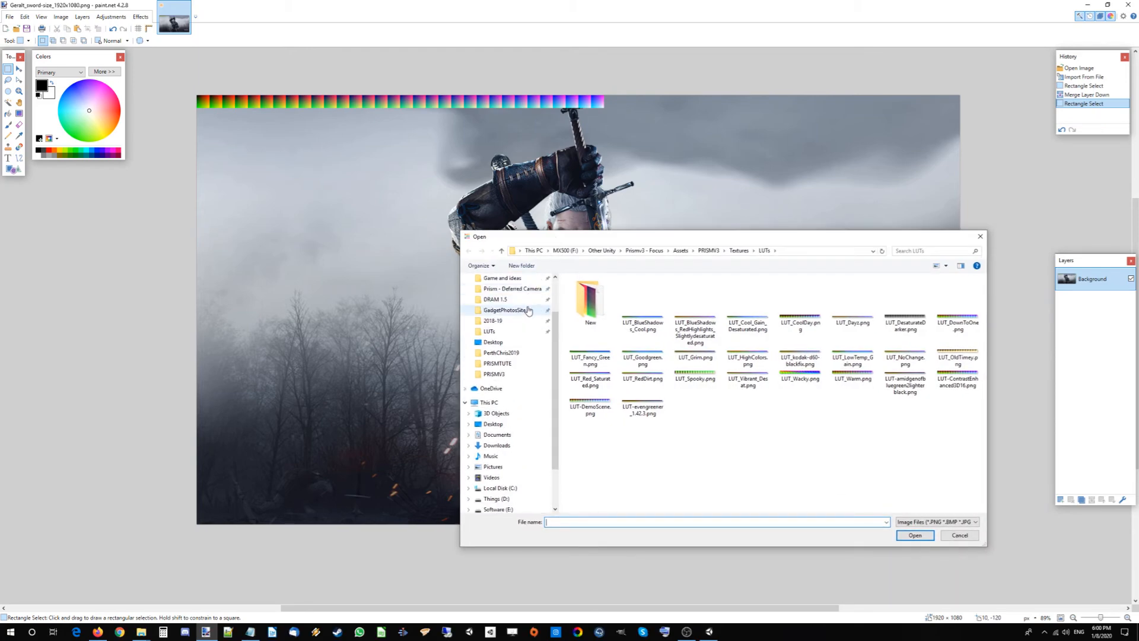
scroll(520, 350, "down", 1)
left_click(502, 467)
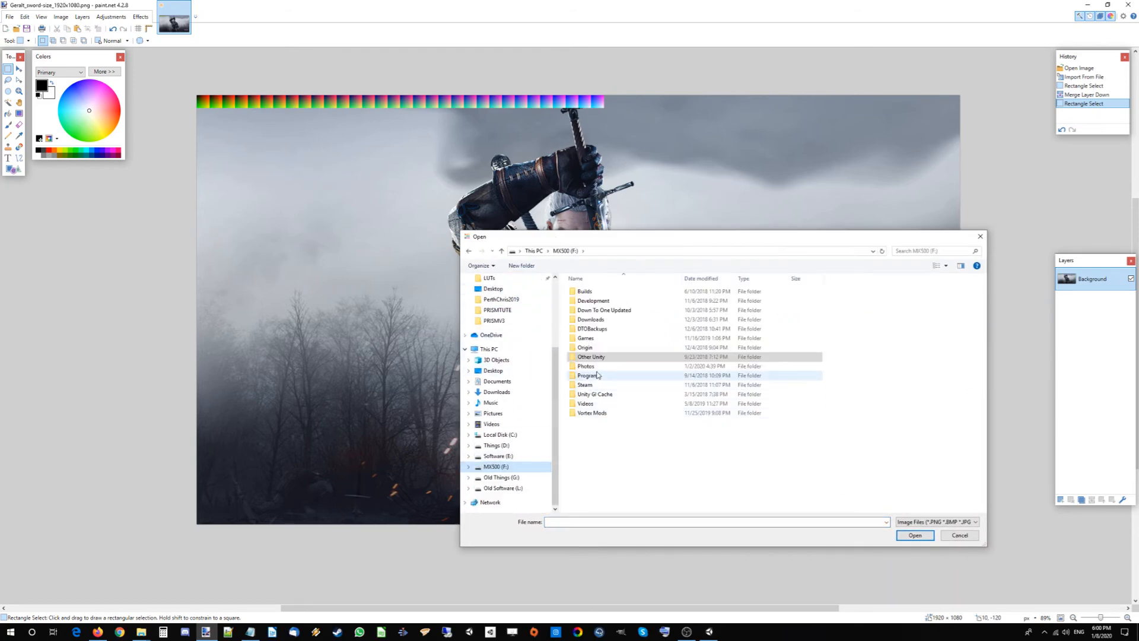
double_click(630, 357)
scroll(629, 342, "down", 2)
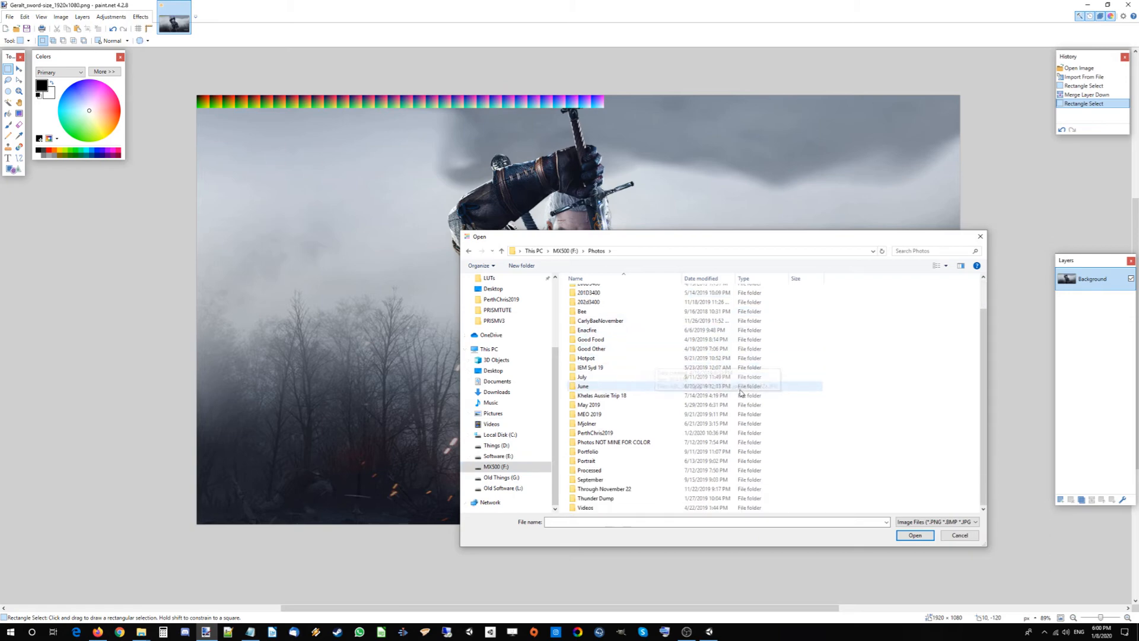
double_click(682, 452)
double_click(616, 325)
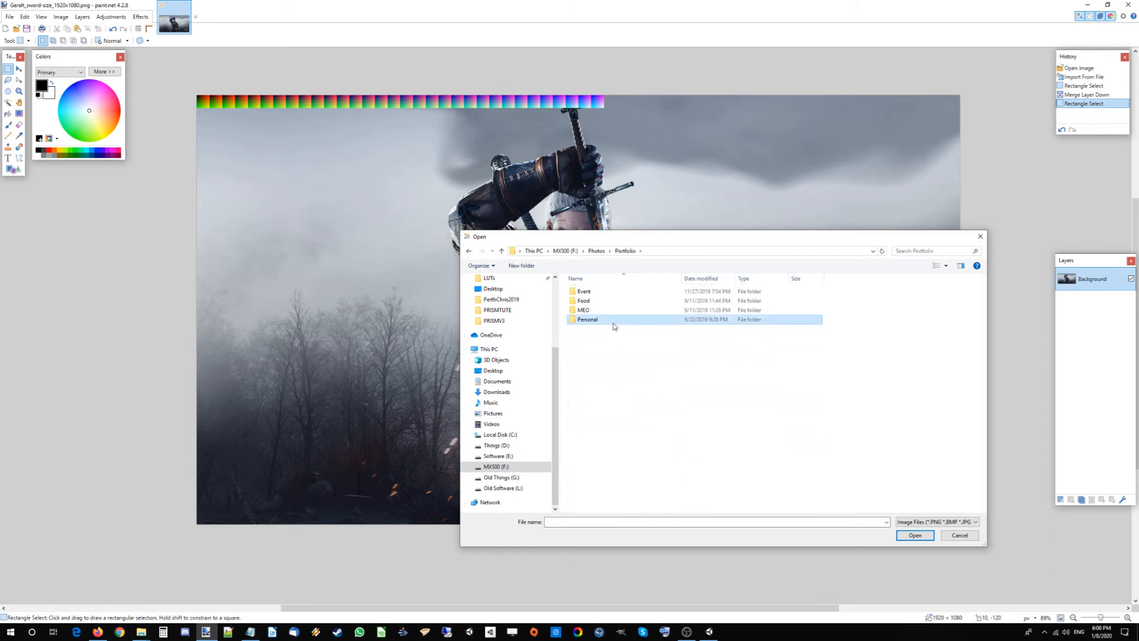
double_click(764, 332)
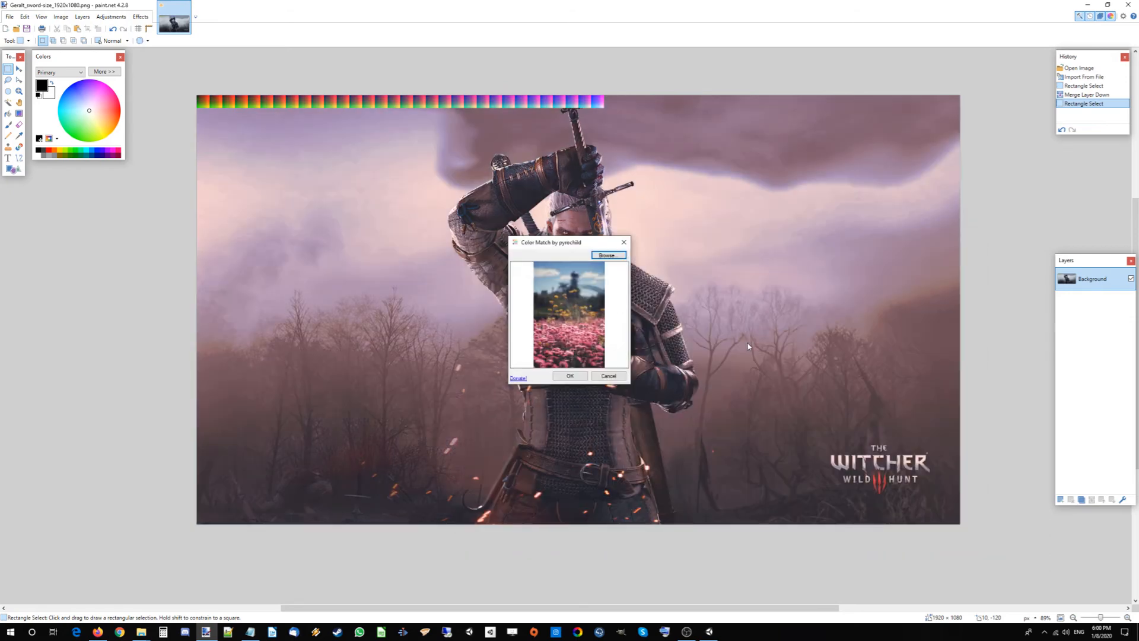
left_click_drag(558, 247, 921, 154)
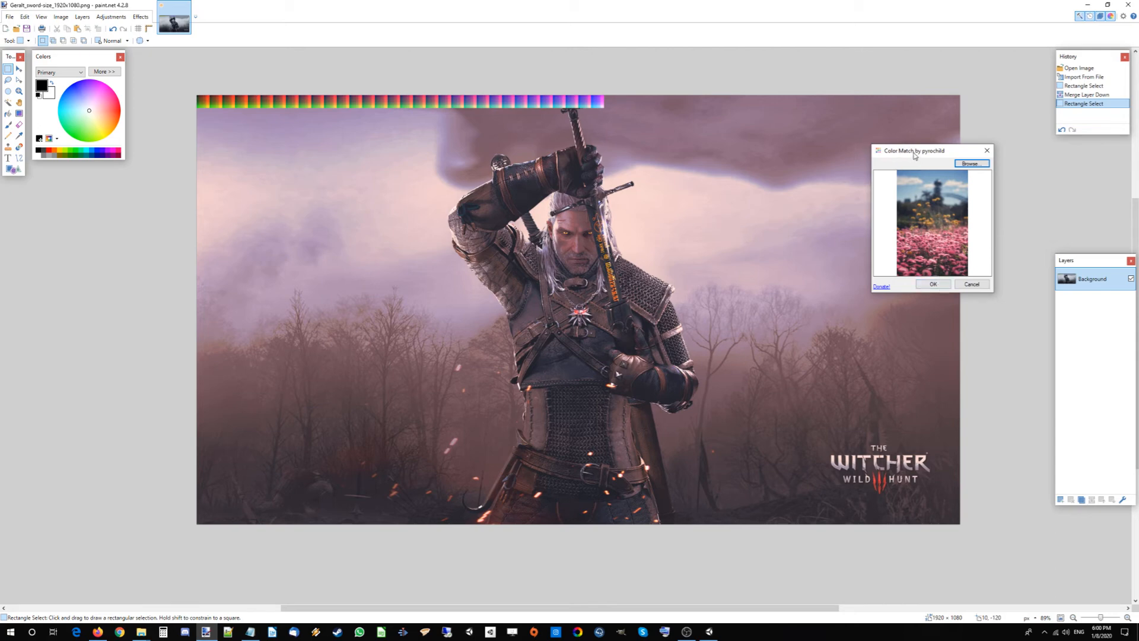
left_click(933, 284)
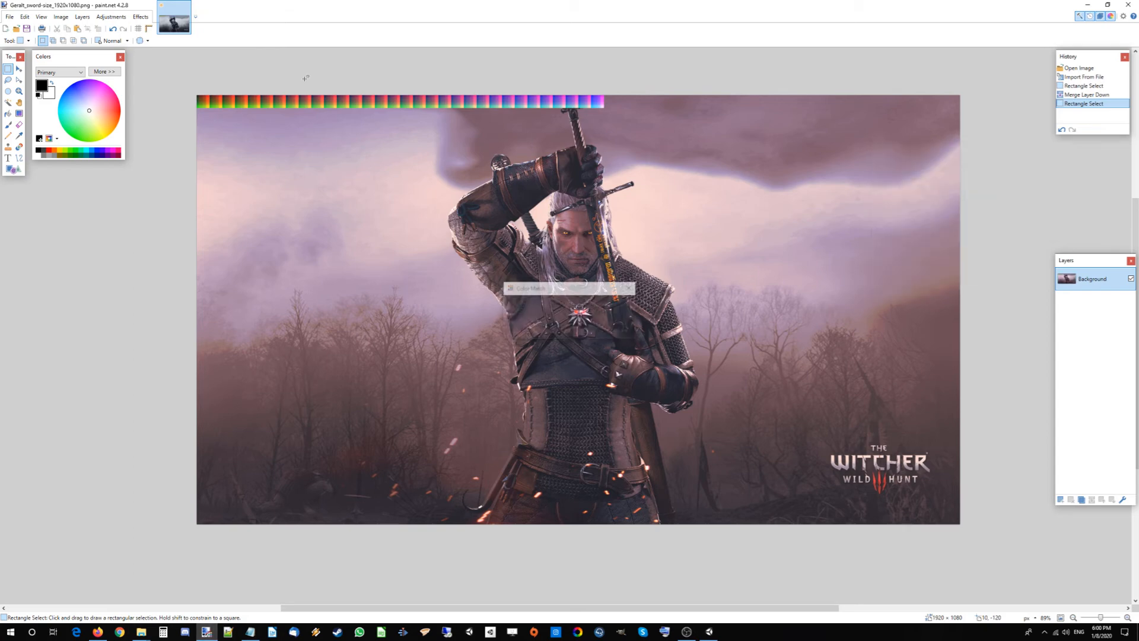
Raise the contrast of the color-matched image to 25 with Brightness / Contrast.
left_click(111, 17)
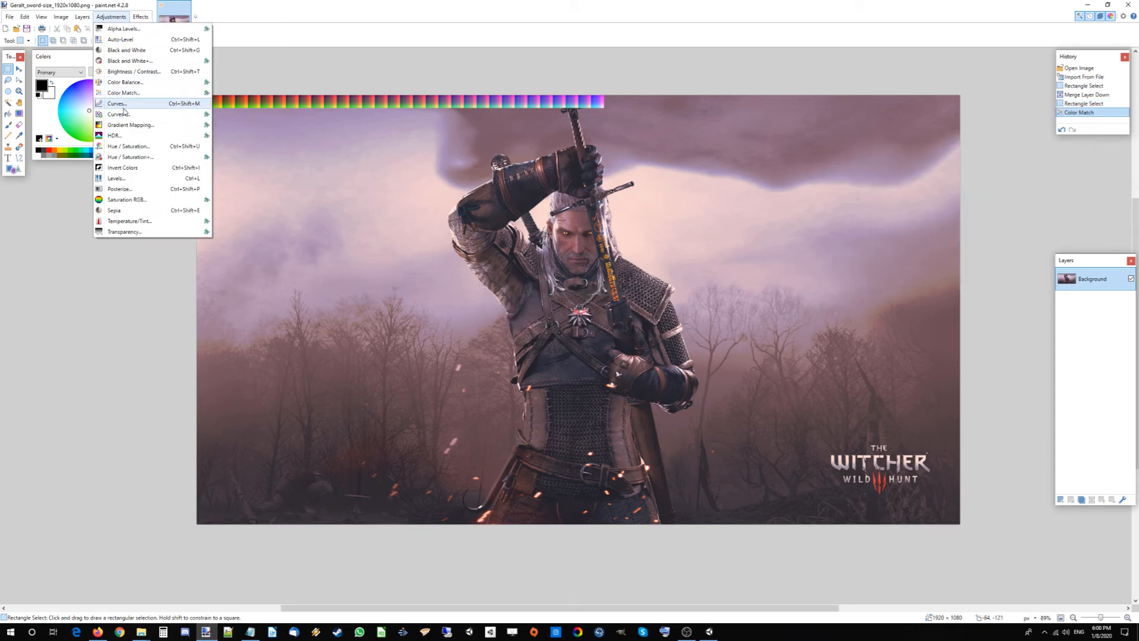
left_click(131, 71)
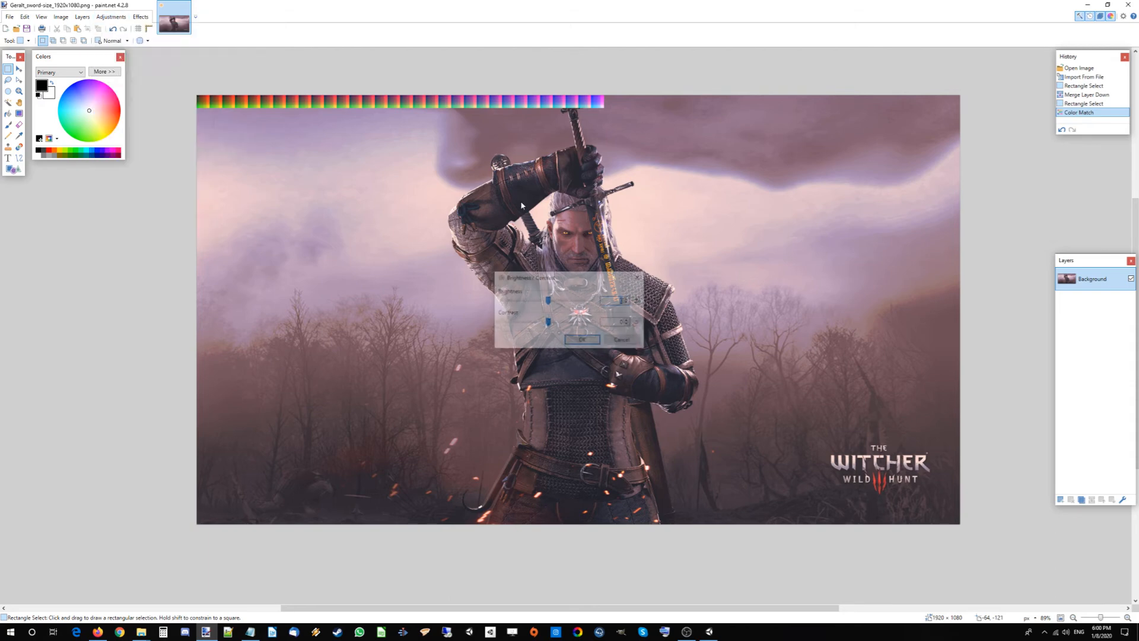
left_click_drag(548, 321, 561, 324)
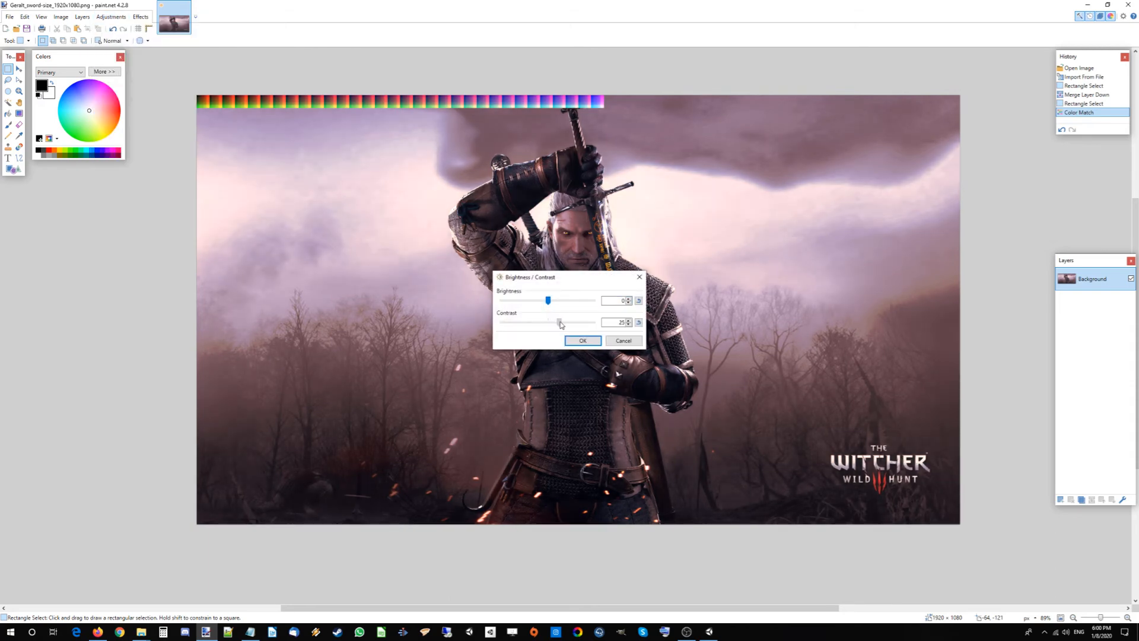
left_click(583, 341)
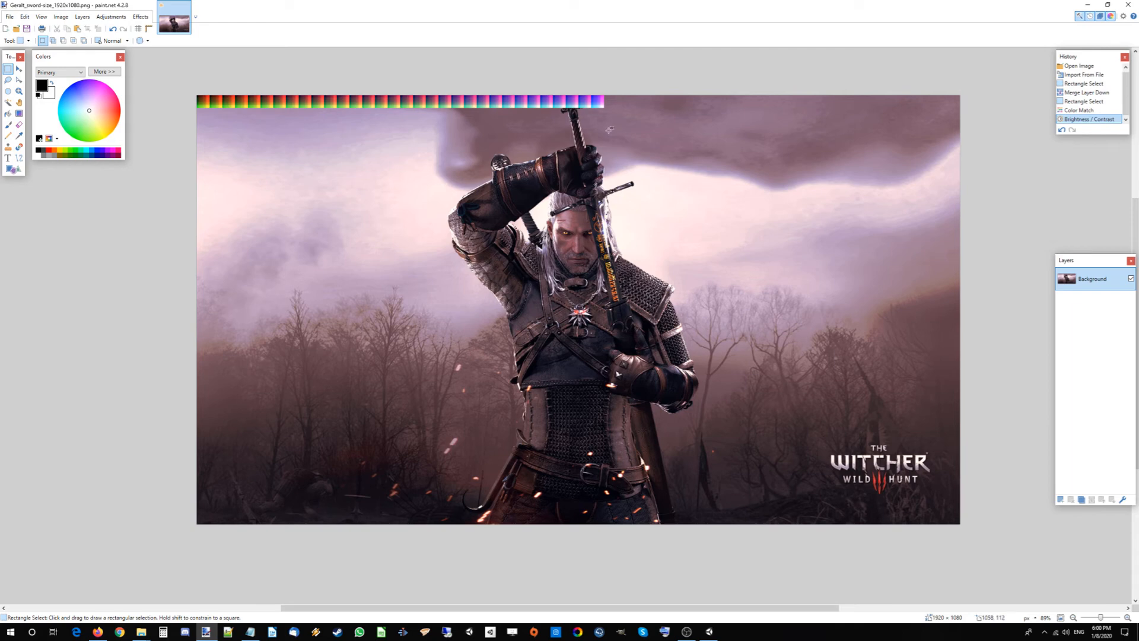
Reduce the canvas size to 1024 × 32 pixels, anchored at the top left, so that only the LUT strip is kept.
left_click_drag(611, 109, 366, 82)
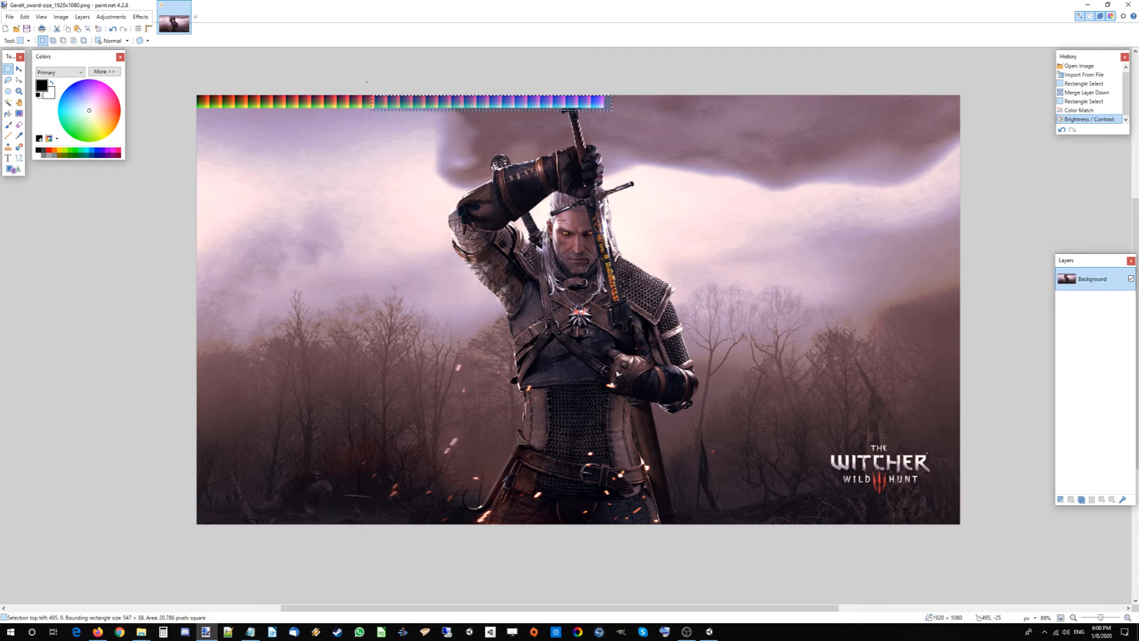
left_click_drag(377, 124, 378, 123)
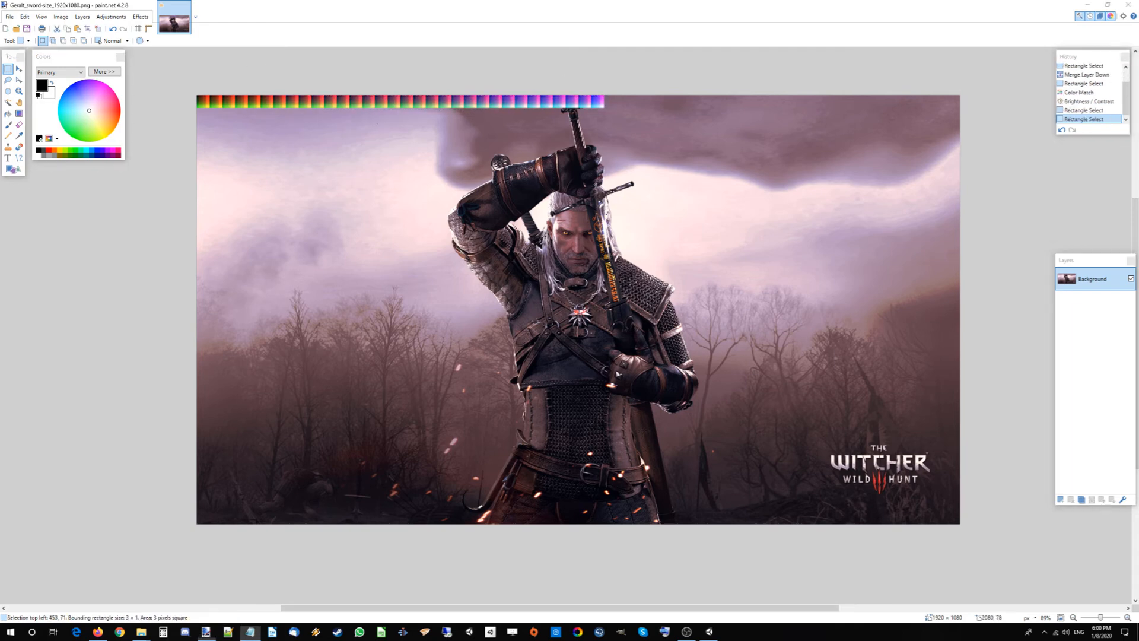
left_click(60, 17)
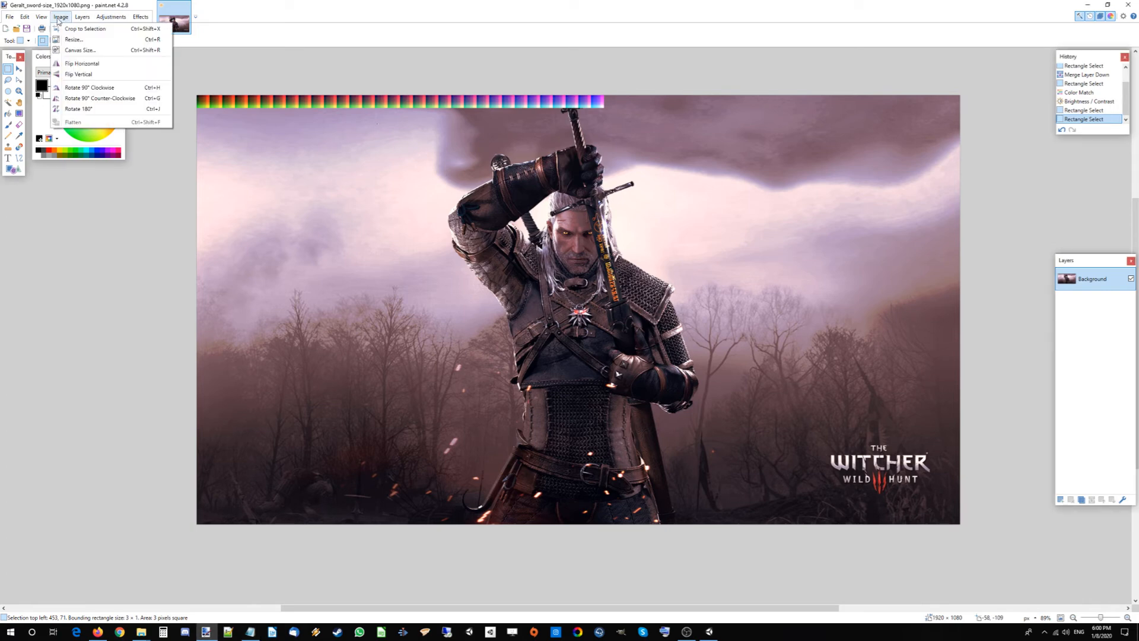
left_click(80, 50)
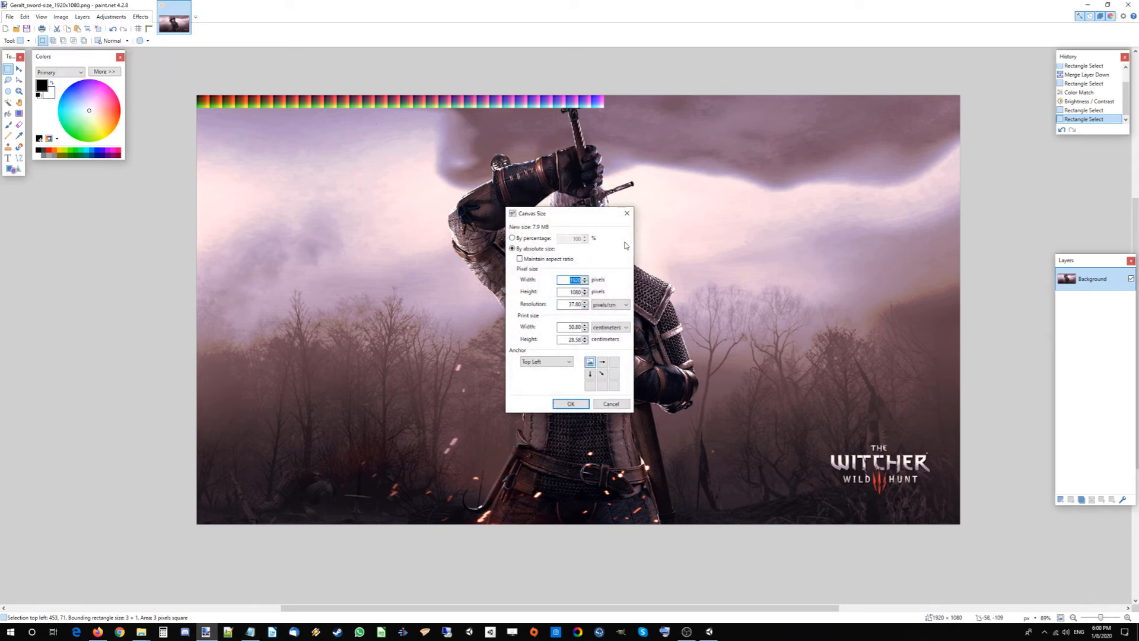
type("1024")
key("Tab")
type("3")
left_click(571, 403)
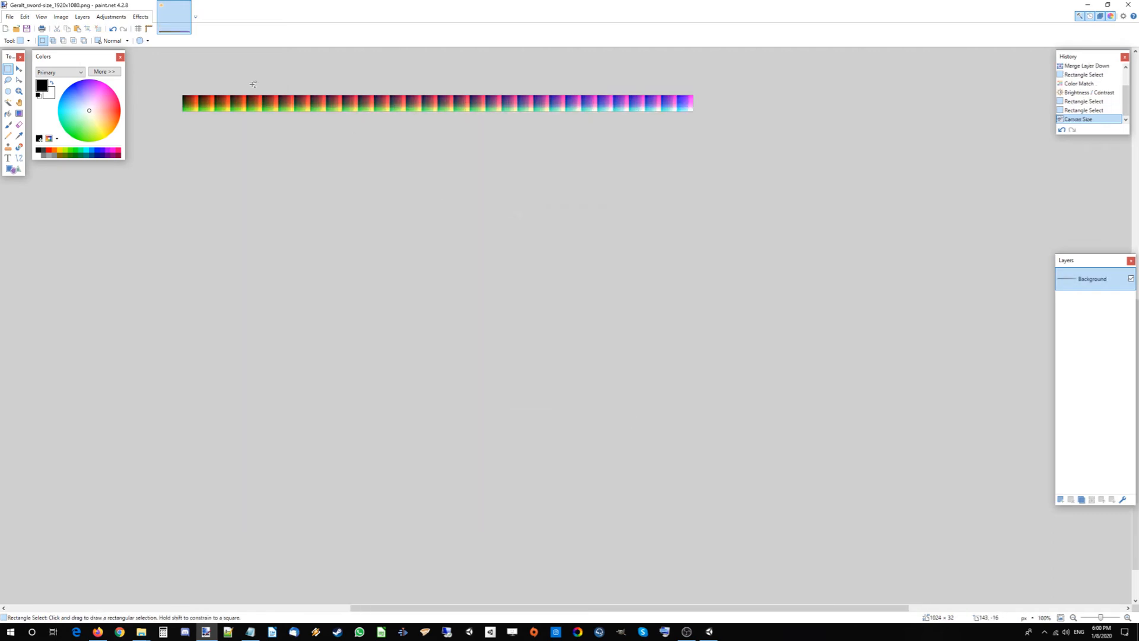
scroll(253, 84, "up", 4, "ctrl")
scroll(499, 264, "down", 3, "ctrl")
scroll(554, 234, "up", 2, "ctrl")
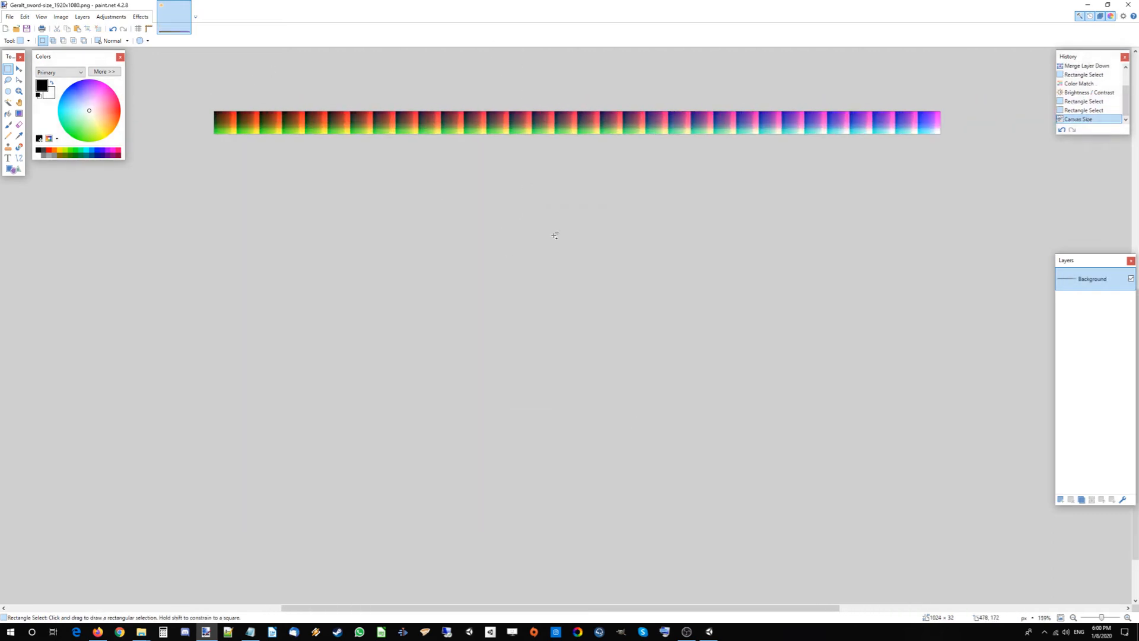
scroll(586, 94, "down", 1, "ctrl")
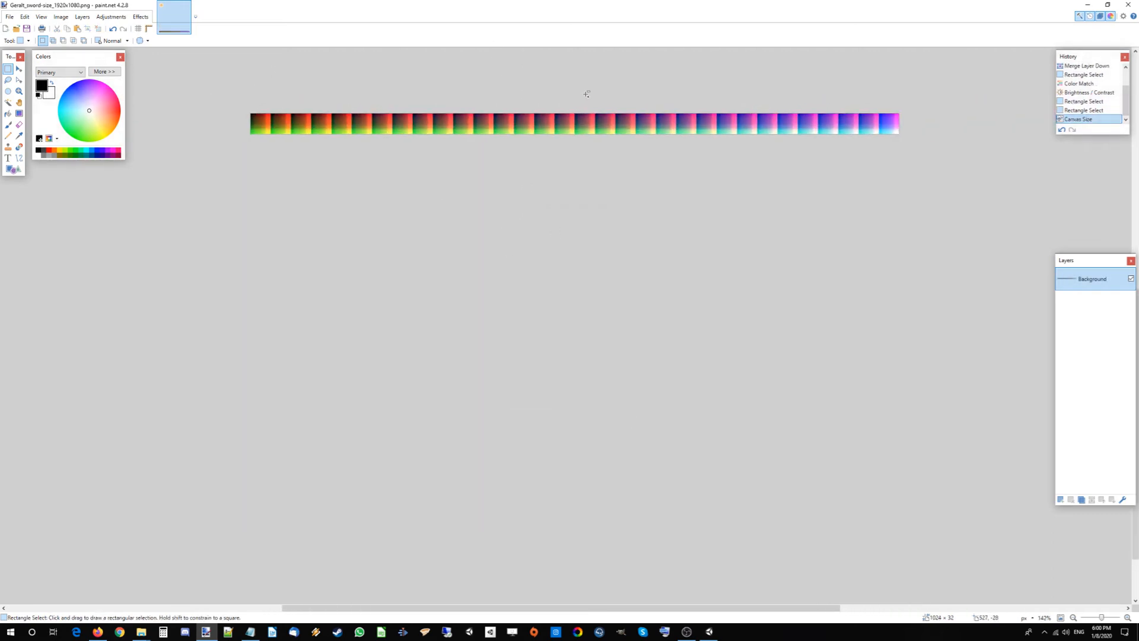
Save the LUT strip as LUT_Geralt.png in the New folder inside LUTs, replacing the existing file and accepting the PNG save settings.
left_click(8, 17)
left_click(66, 96)
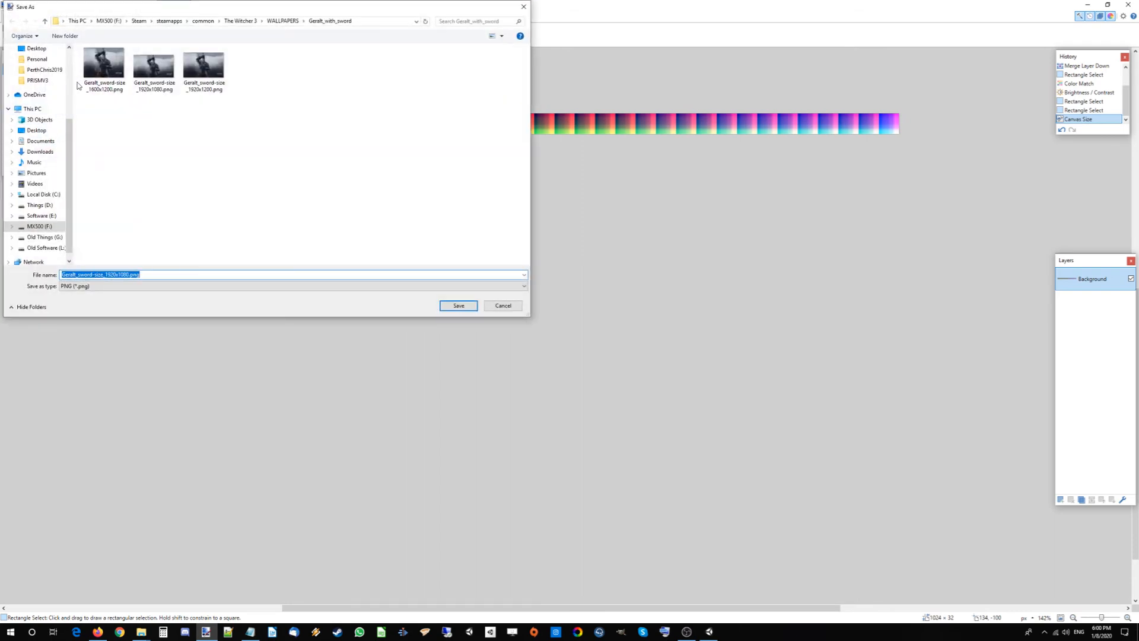
left_click_drag(140, 8, 313, 116)
scroll(210, 249, "up", 5)
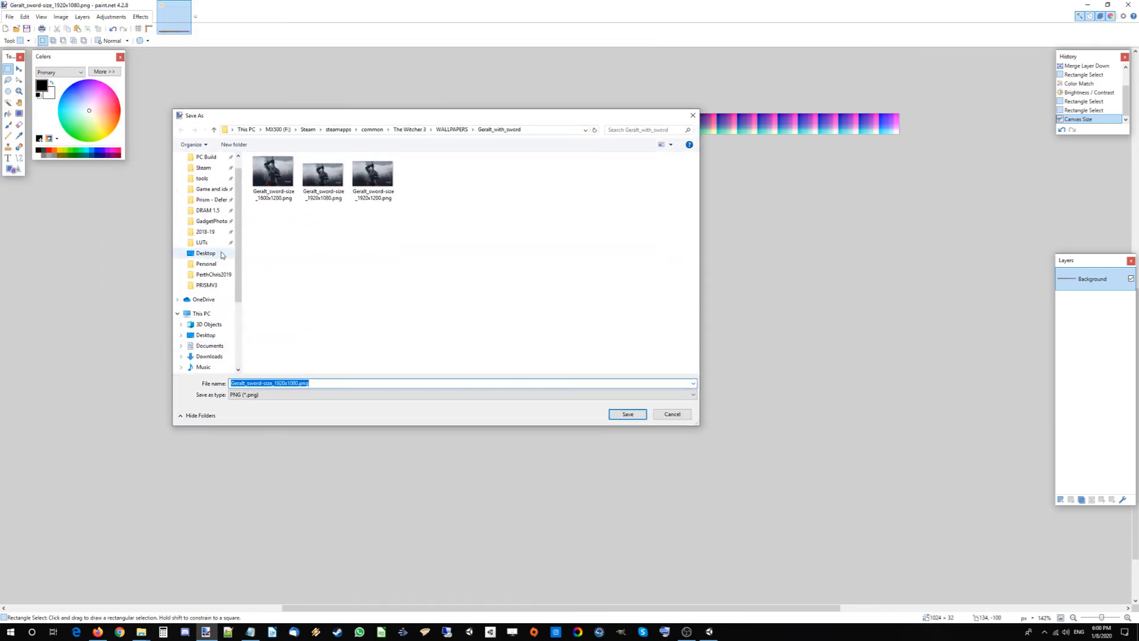
left_click(202, 243)
double_click(272, 180)
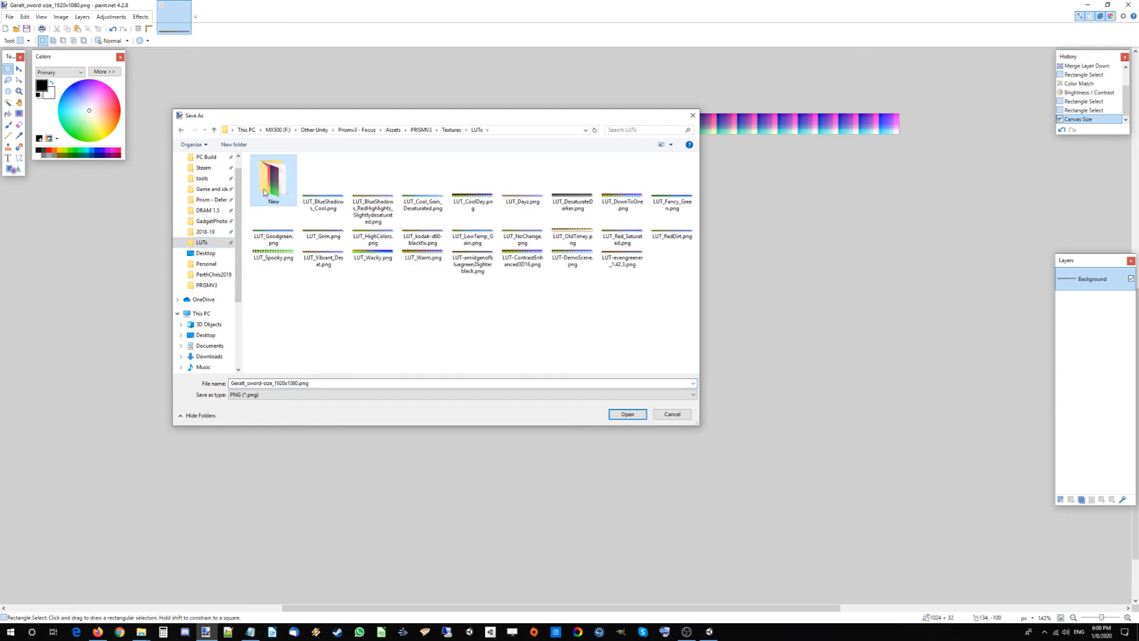
double_click(283, 169)
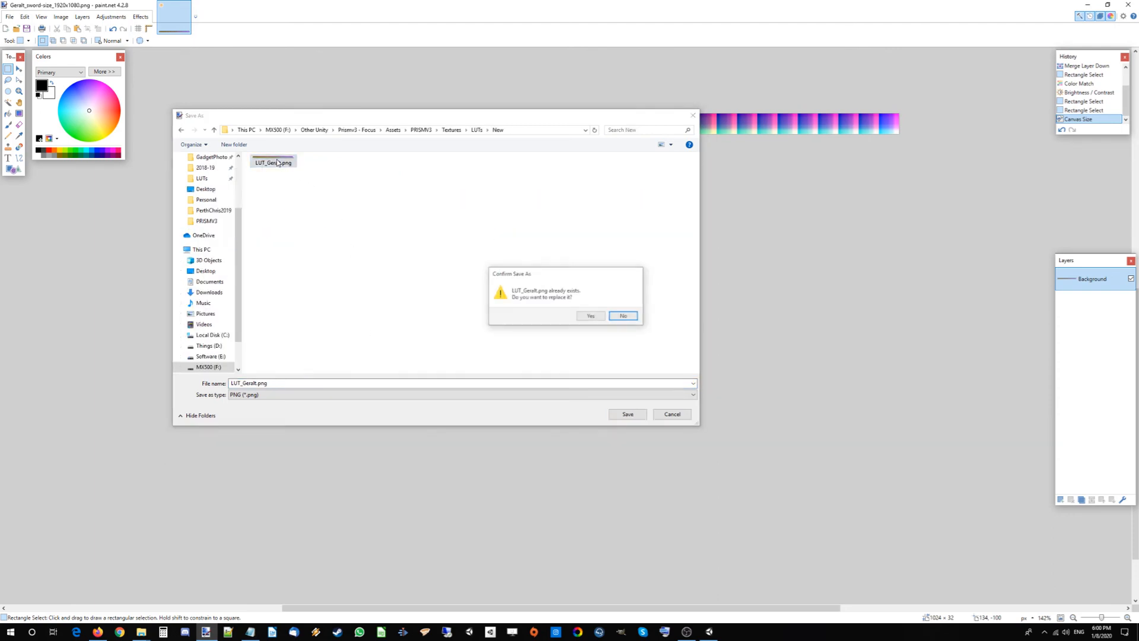
left_click(590, 317)
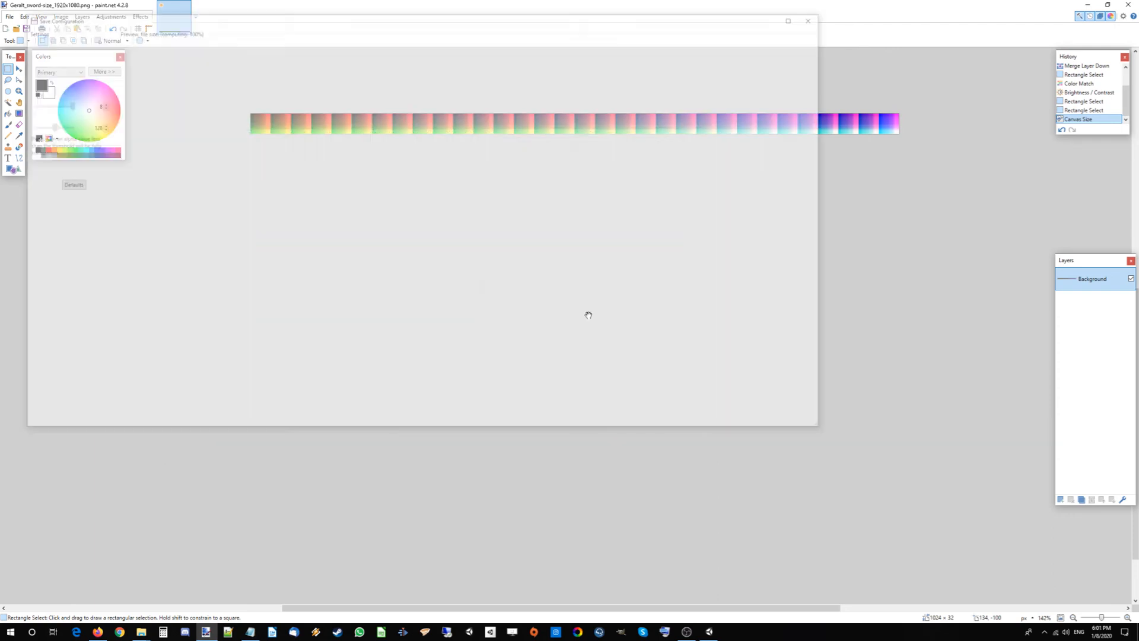
left_click(759, 422)
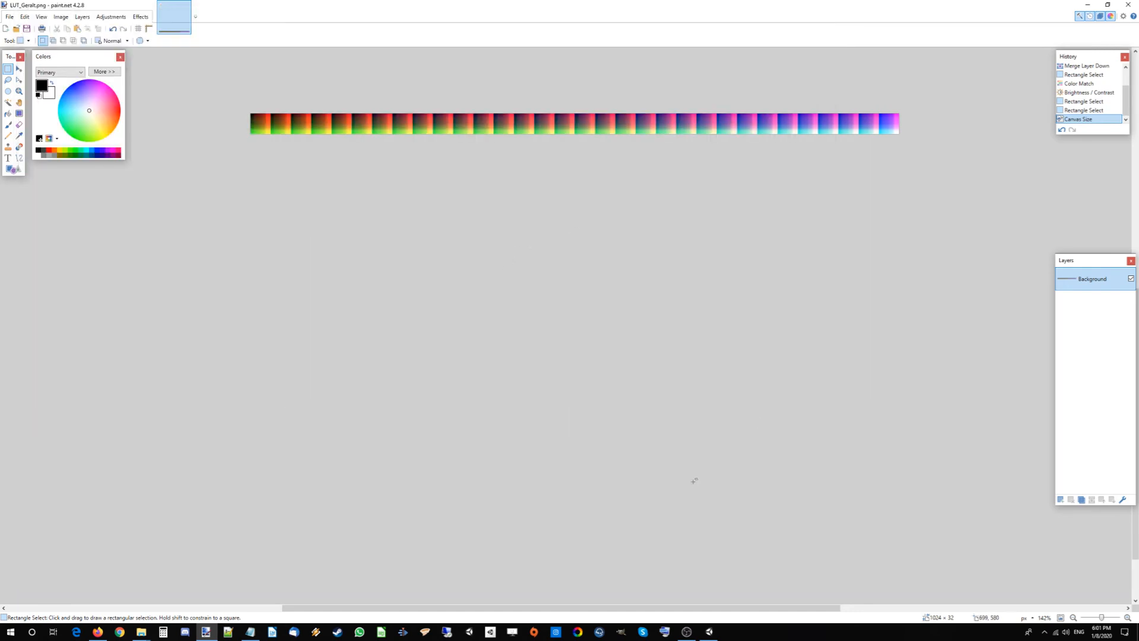
Switch to Unity and inspect the import settings of the LUT_Geralt texture in PRISMV3 > Textures > LUTs > New.
left_click(708, 631)
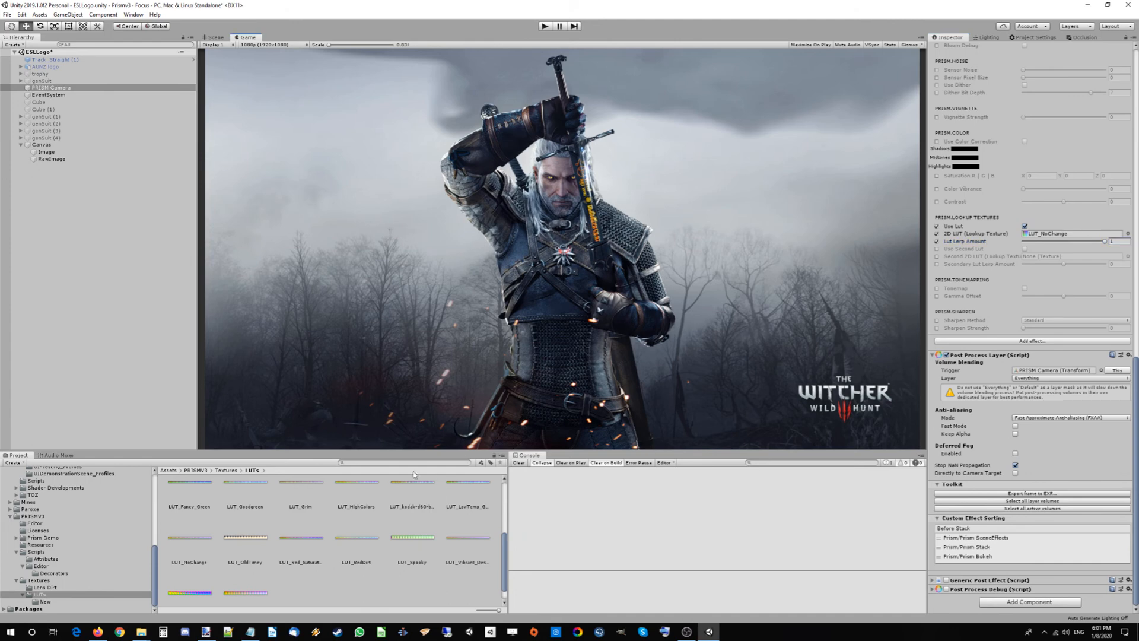
left_click(81, 602)
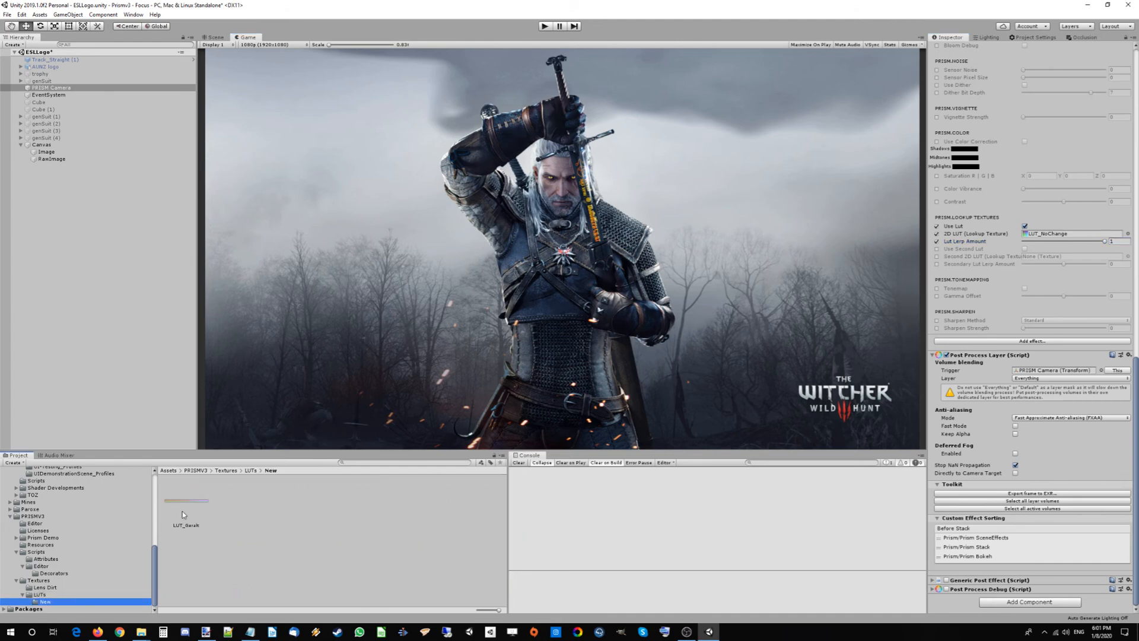
left_click(184, 509)
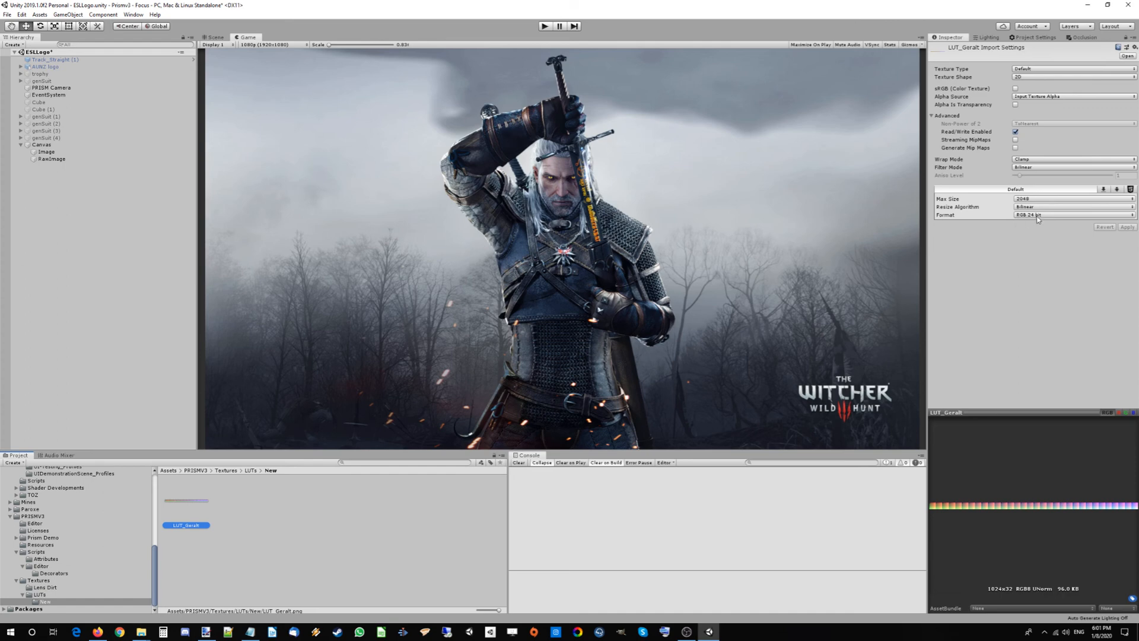
Assign LUT_Geralt from the New folder as the PRISM Camera's 2D LUT lookup texture and lower Lut Lerp Amount to about 0.51.
left_click(141, 88)
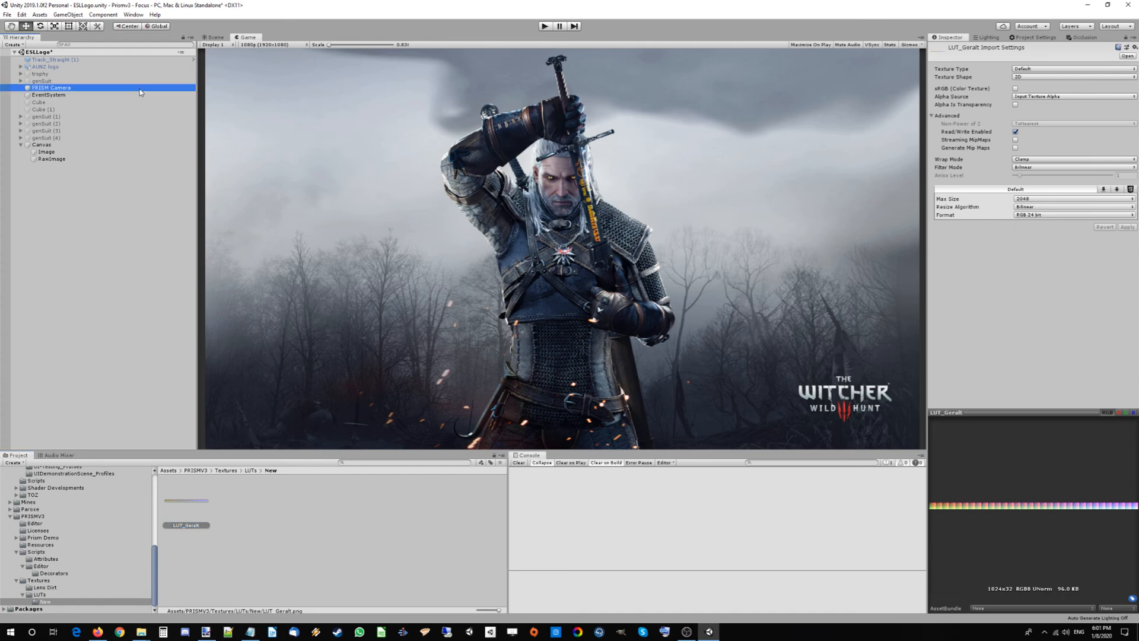
scroll(1013, 256, "down", 15)
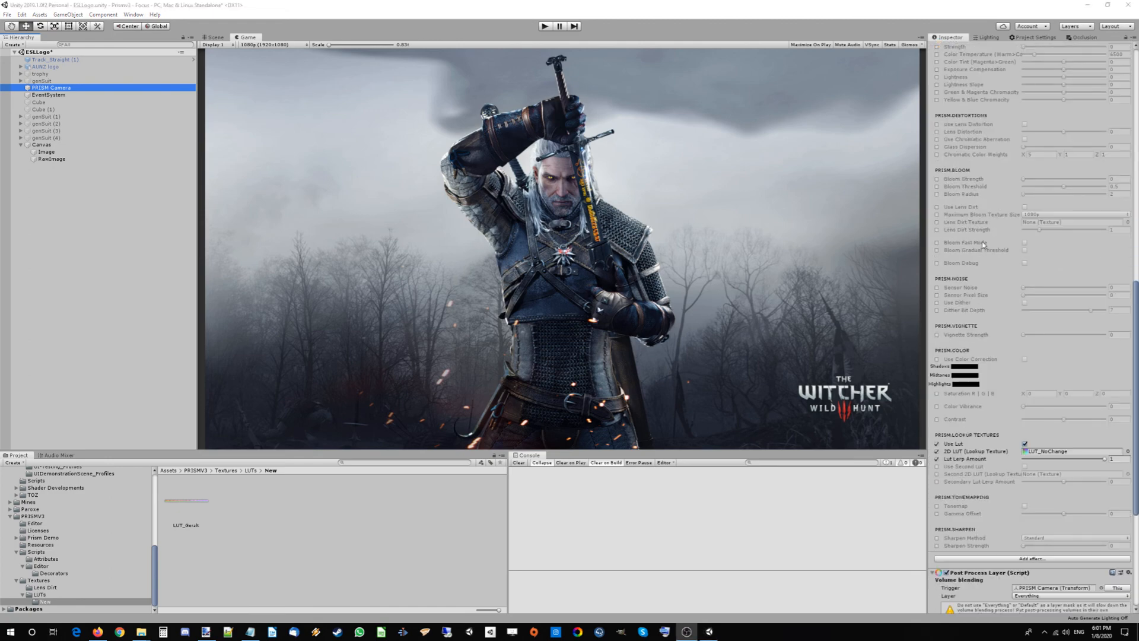
scroll(983, 243, "down", 3)
left_click(1037, 371)
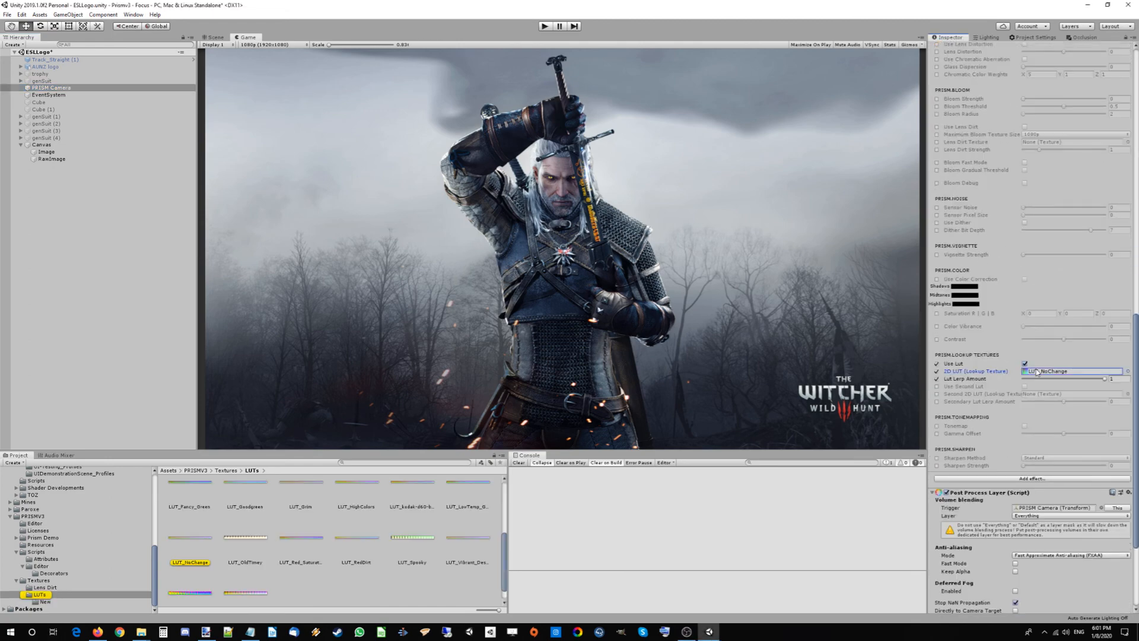
left_click(42, 602)
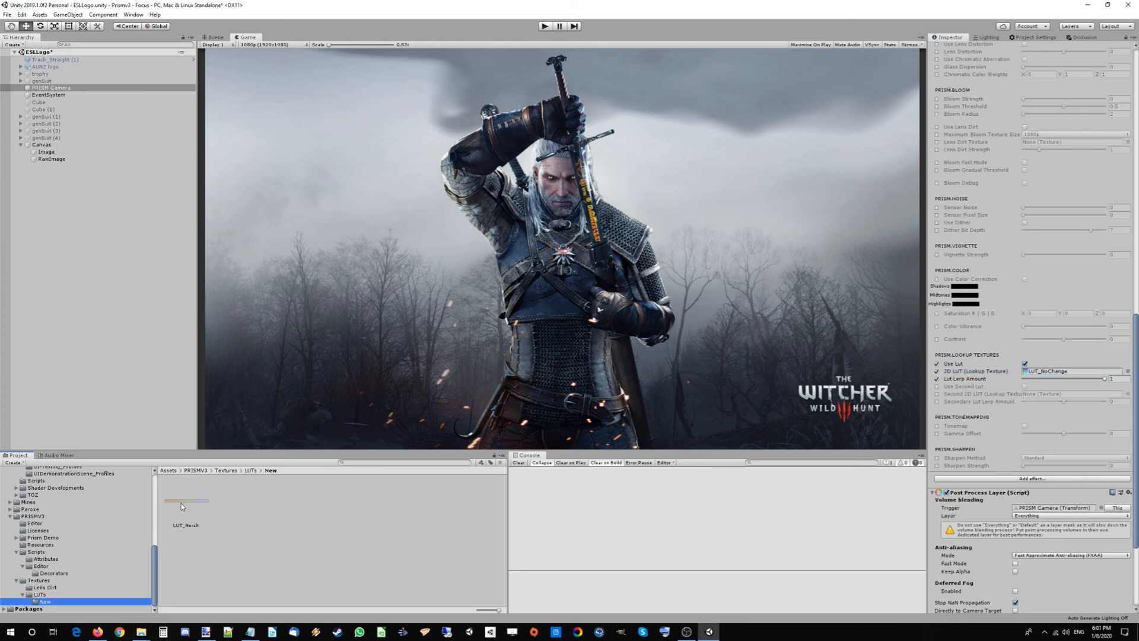
left_click_drag(181, 503, 1047, 371)
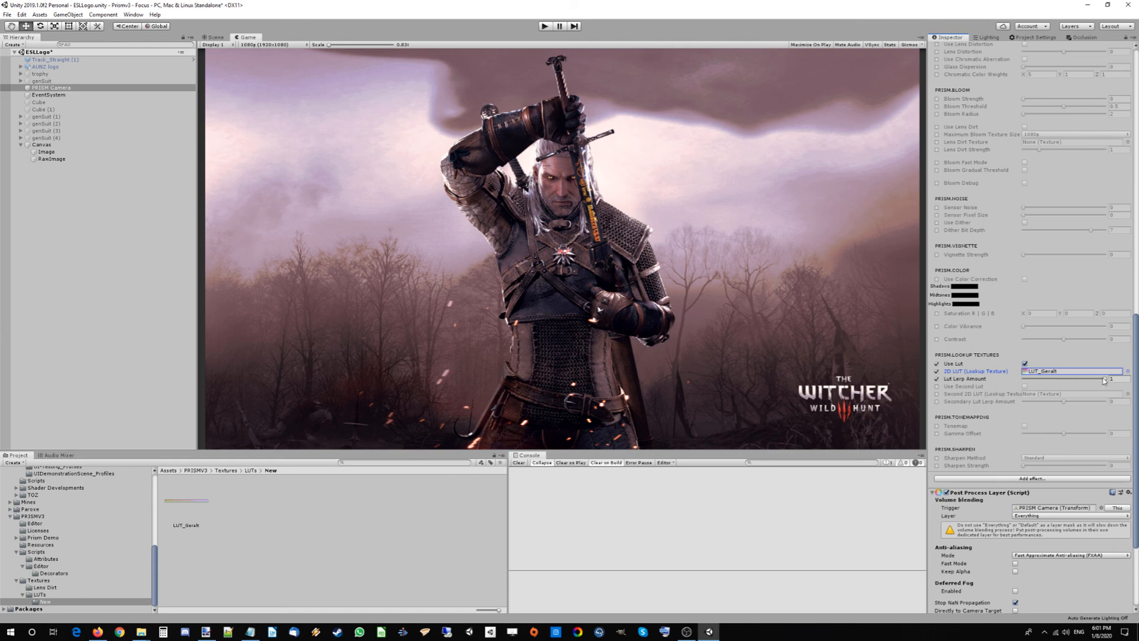
mouse_move(1104, 378)
left_mouse_down()
mouse_move(1065, 381)
mouse_move(1098, 380)
mouse_move(1071, 380)
mouse_move(1086, 381)
left_mouse_up()
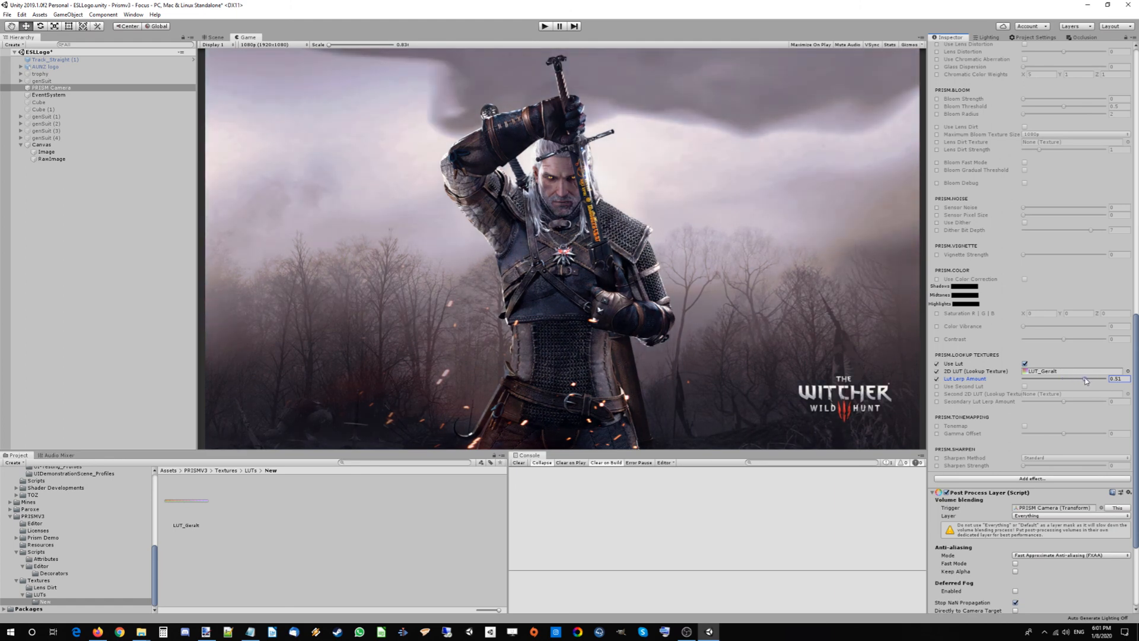